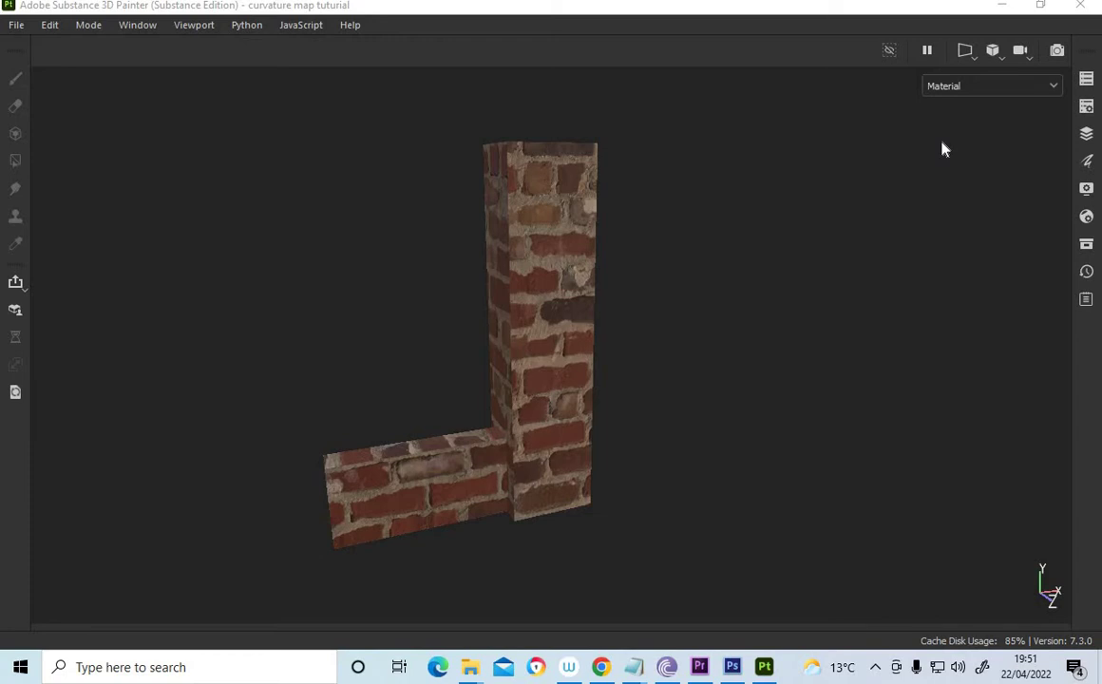
Step: Check the fill layer's albedo, roughness and normal maps in its Properties panel
left_click(1086, 300)
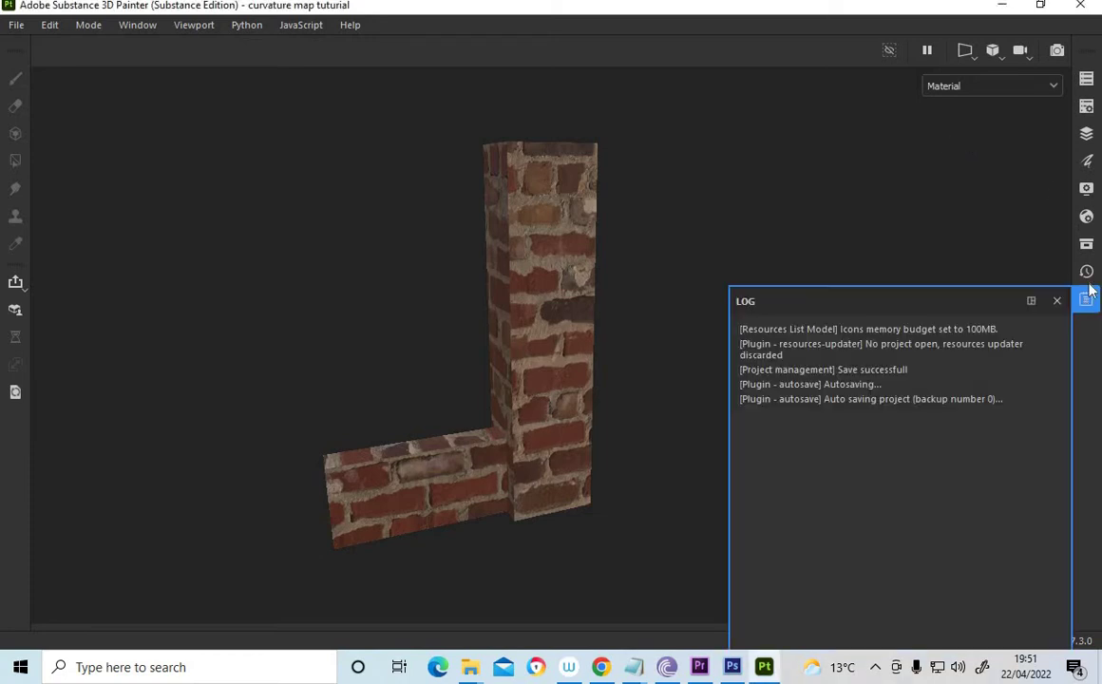
left_click(1086, 298)
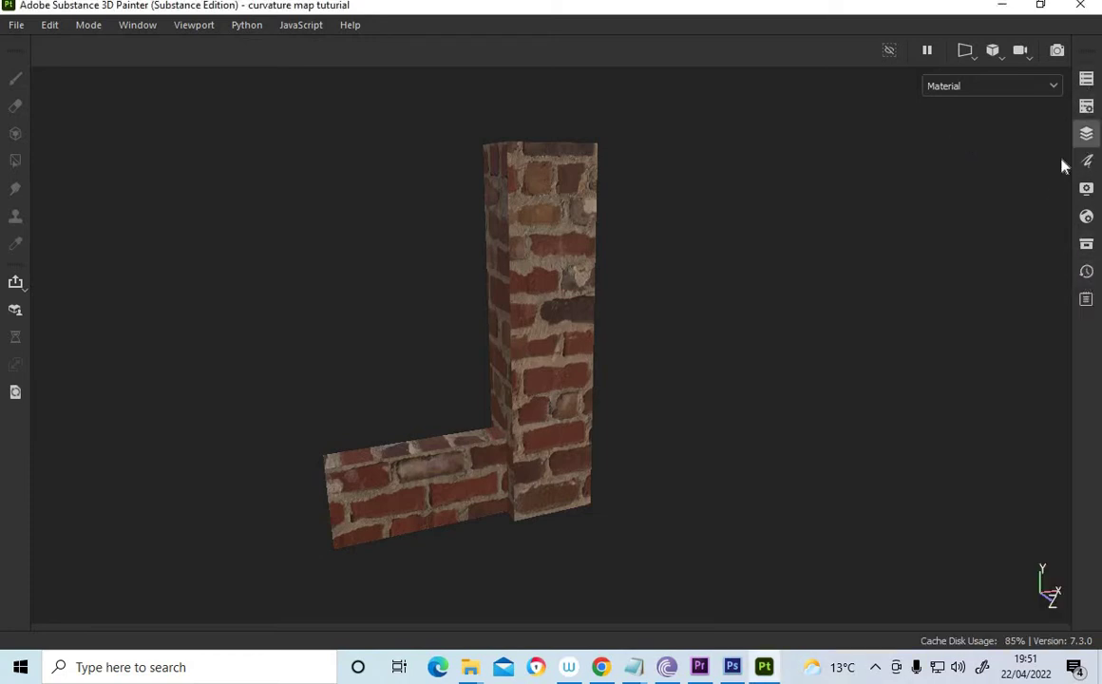
left_click(1086, 134)
left_click(1087, 161)
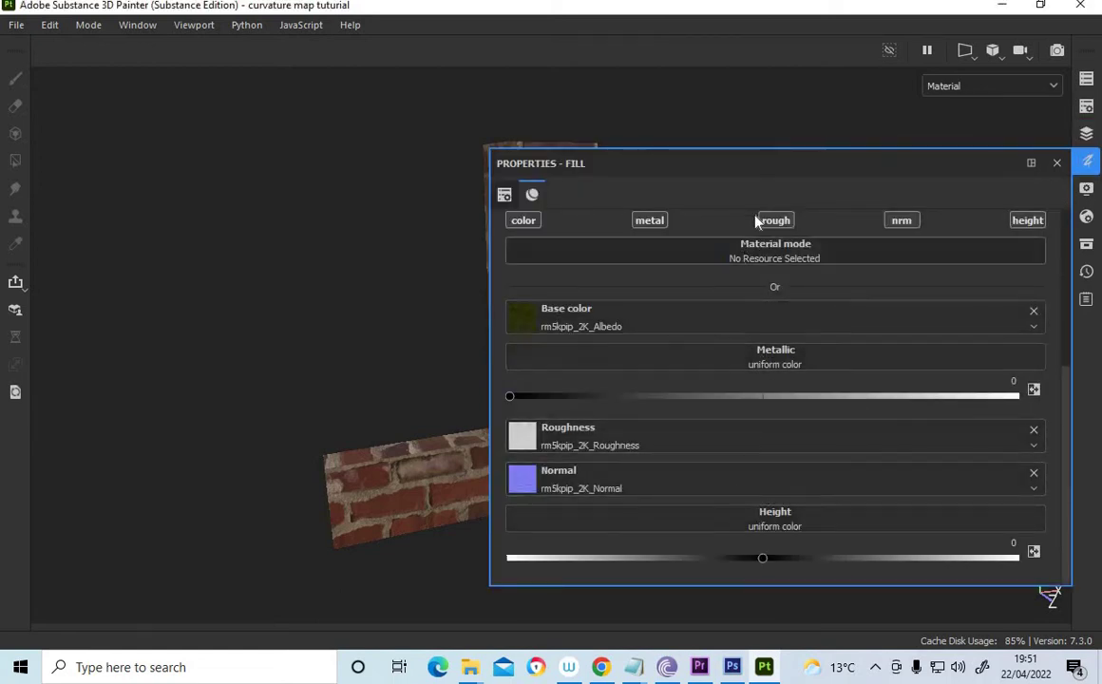
left_click_drag(667, 167, 569, 172)
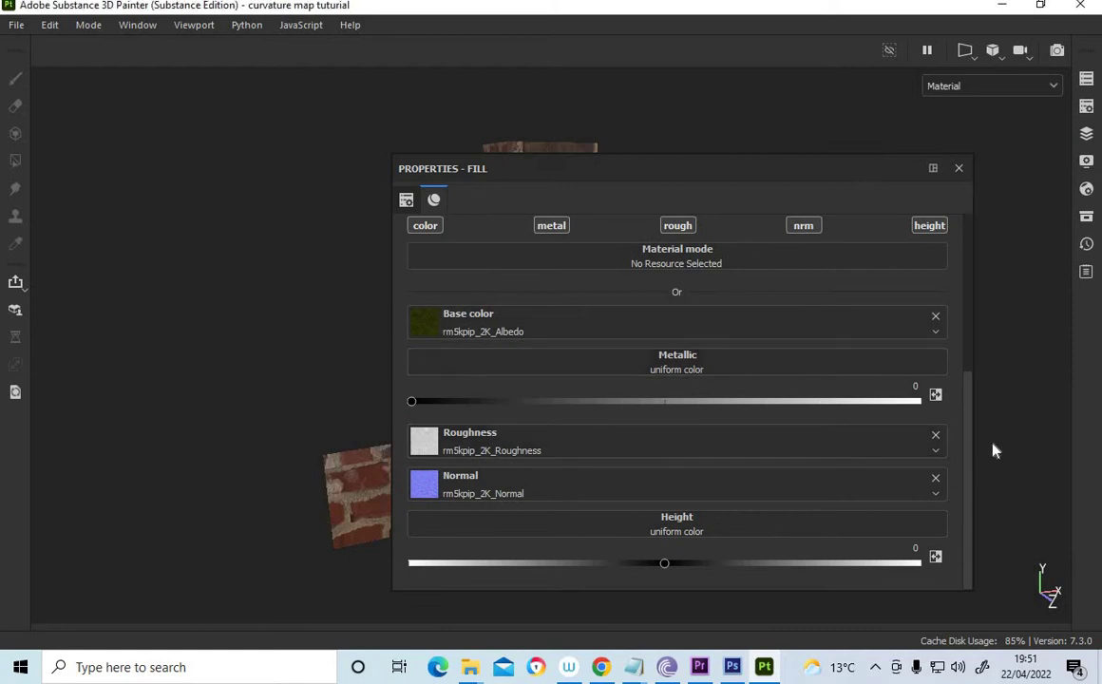
left_click_drag(969, 452, 963, 291)
scroll(949, 414, "down", 4)
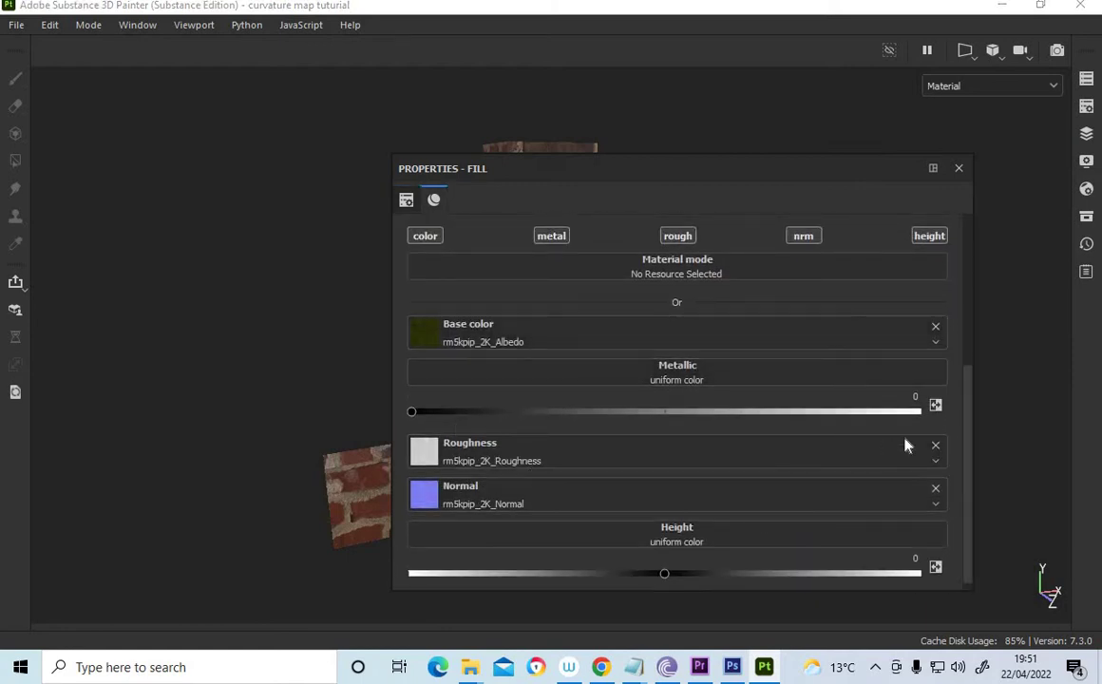
Step: Close the fill properties and show a widened Texture Set Settings panel
left_click(959, 169)
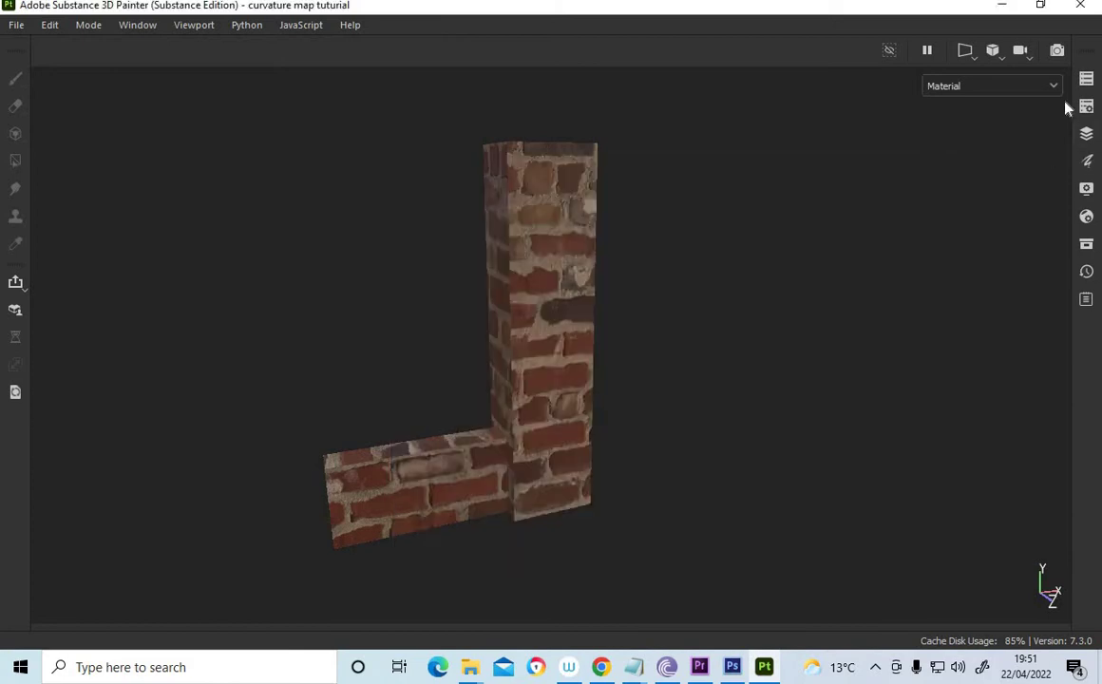
left_click(135, 28)
mouse_move(144, 43)
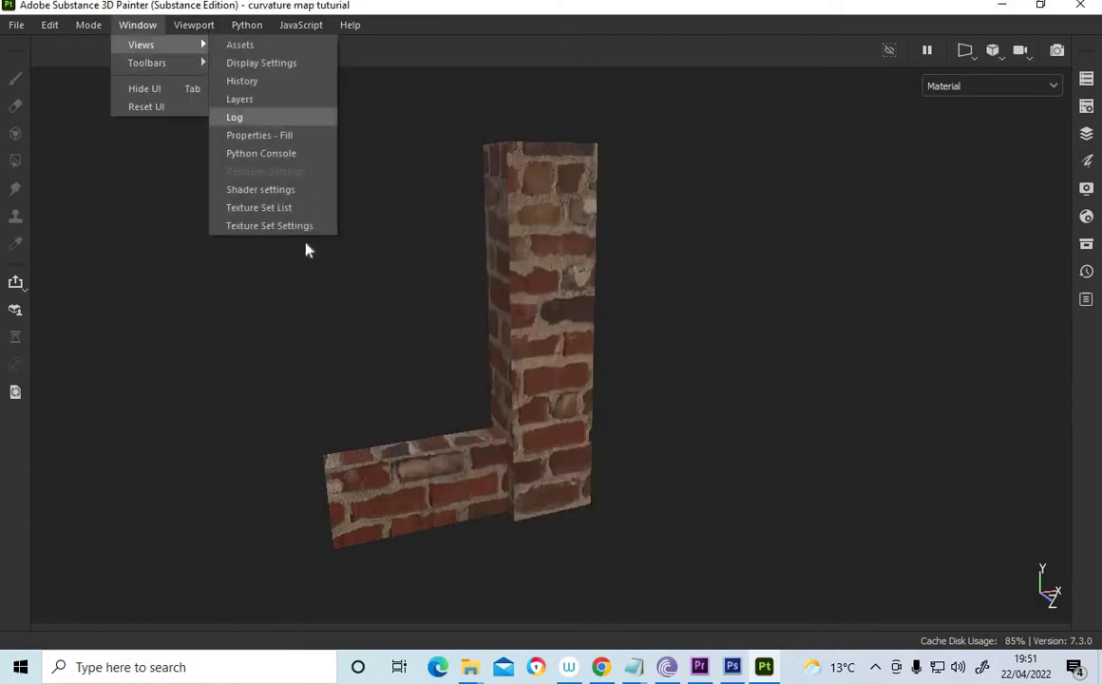
left_click(302, 226)
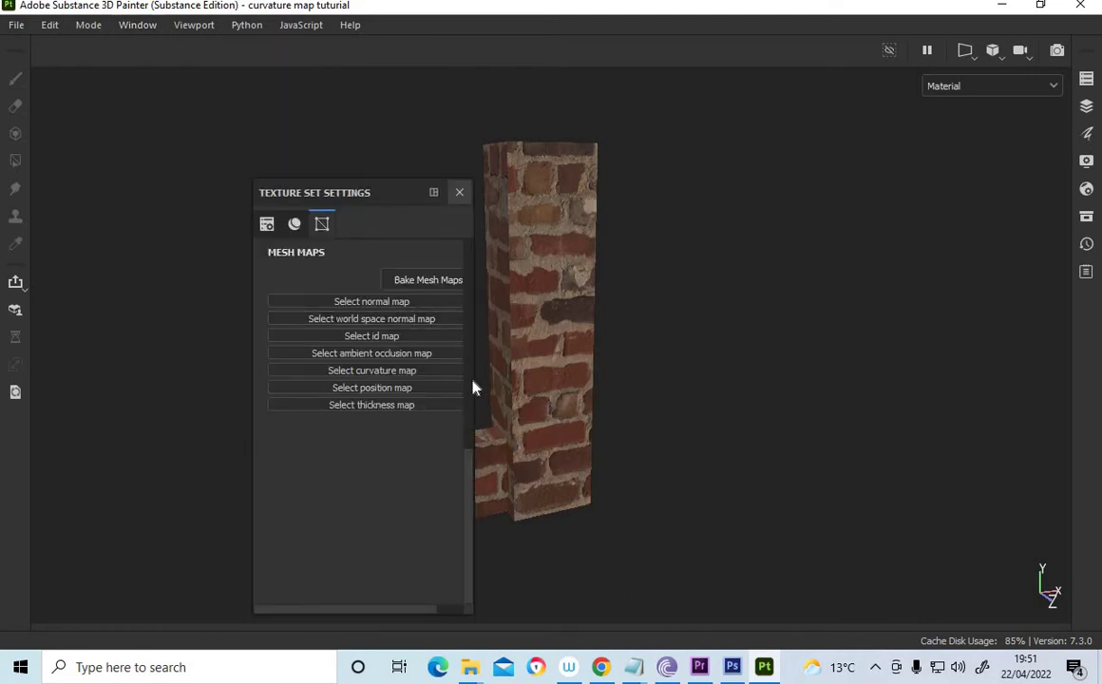
left_click_drag(472, 387, 613, 371)
Step: Bake the seven selected mesh maps, including curvature, and move the panel left
left_click(538, 290)
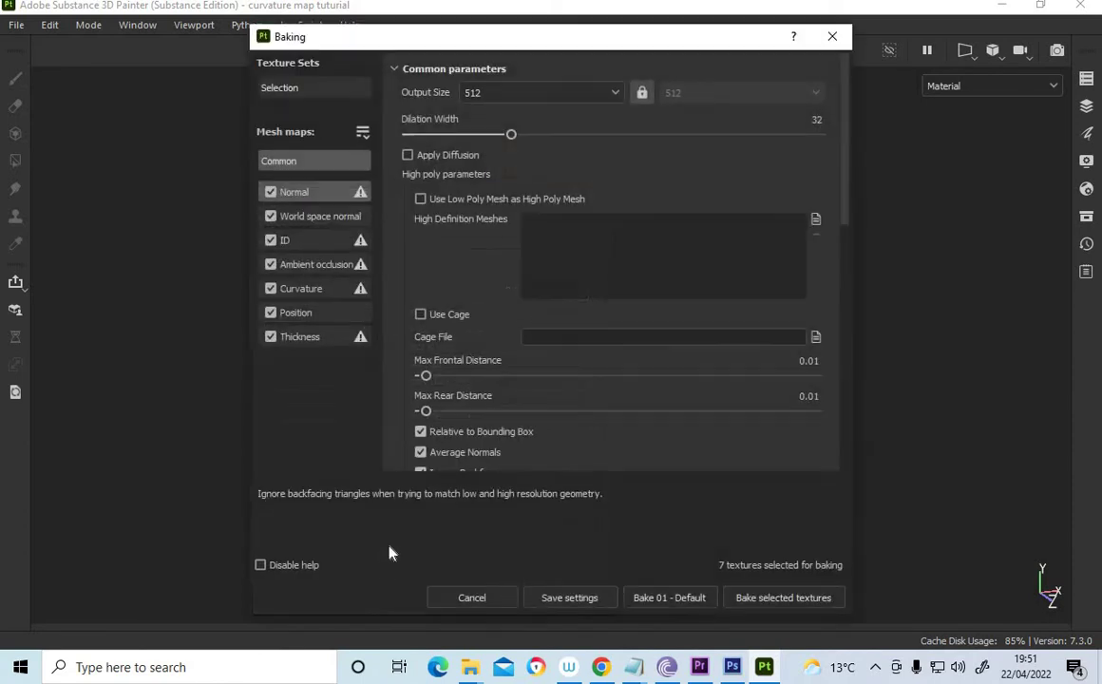
left_click(766, 597)
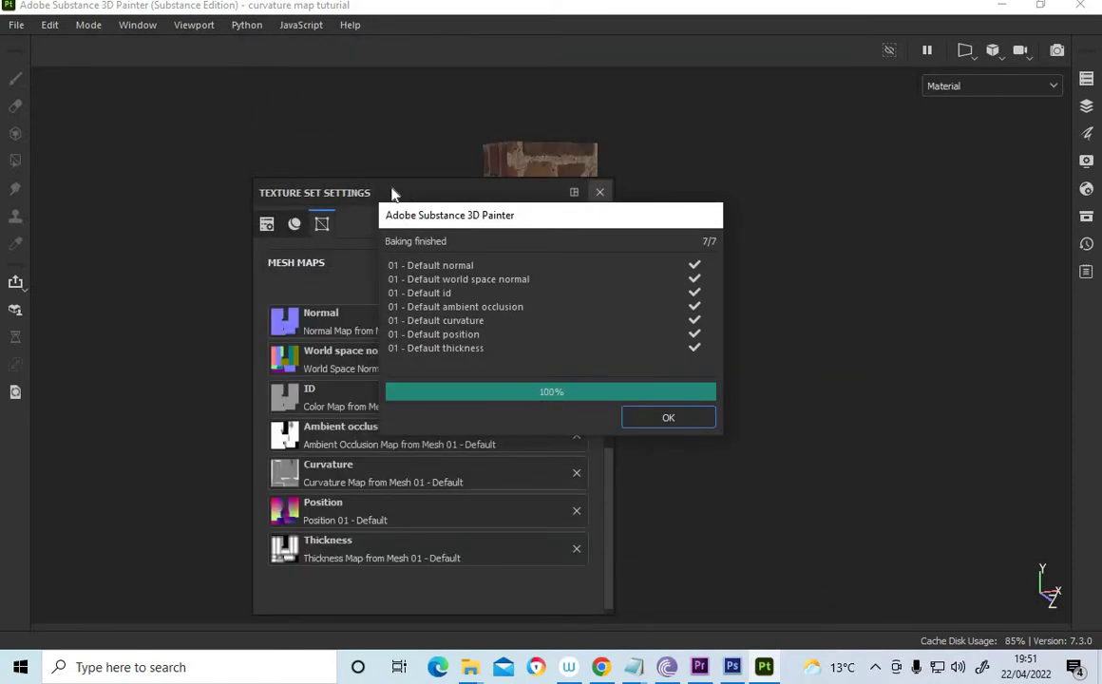
left_click(676, 420)
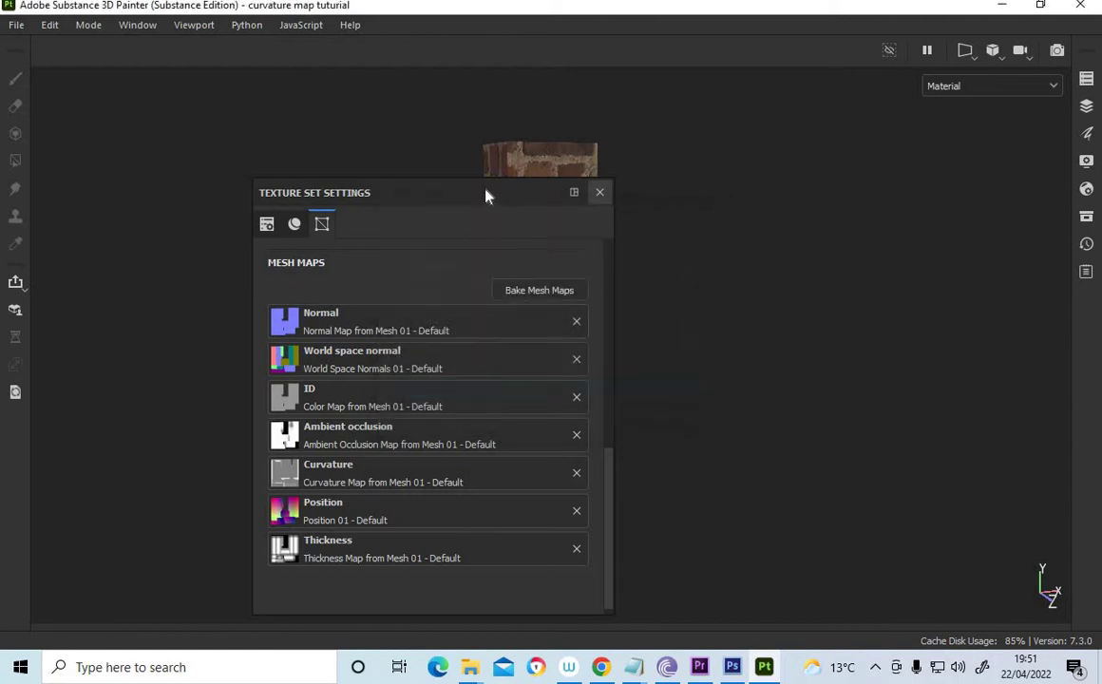
left_click_drag(423, 194, 270, 146)
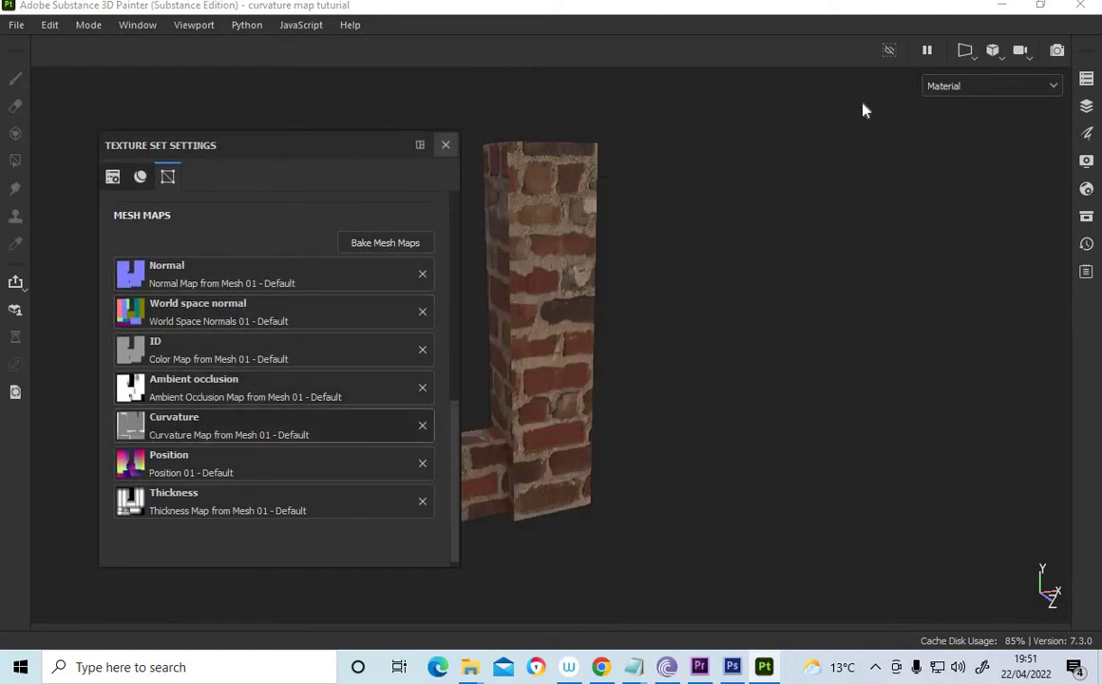
Step: Switch the viewport display channel to Curvature
left_click(946, 87)
scroll(993, 262, "down", 3)
scroll(978, 233, "down", 2)
scroll(974, 229, "up", 4)
scroll(971, 194, "down", 3)
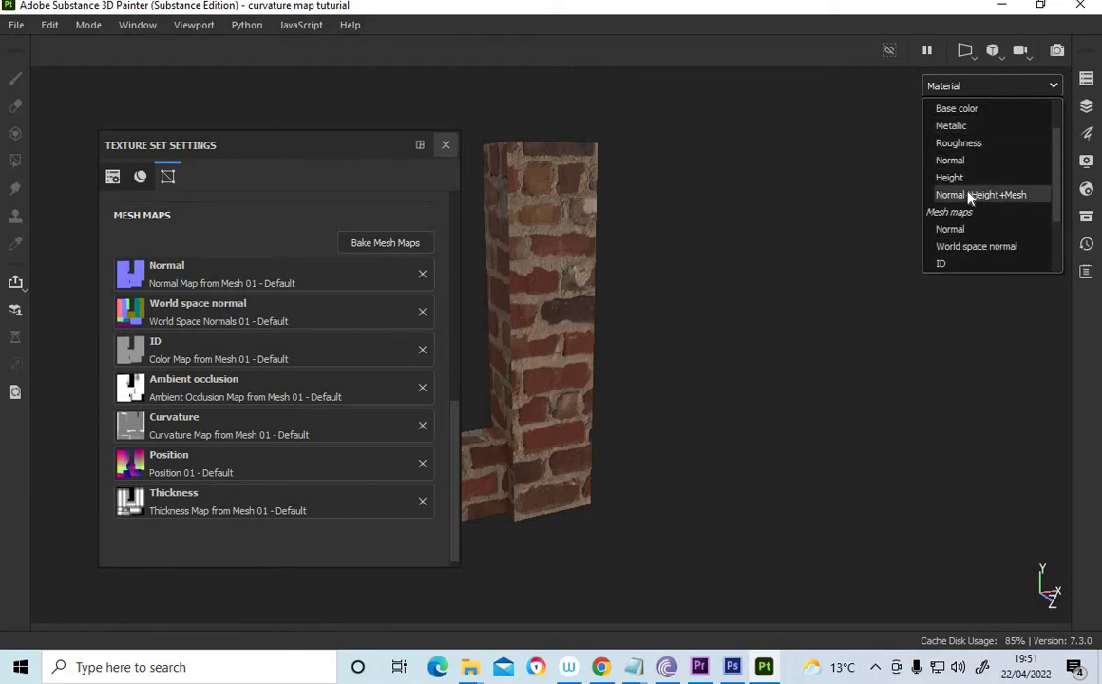
scroll(968, 212, "down", 2)
scroll(967, 217, "up", 3)
scroll(971, 223, "down", 3)
scroll(967, 211, "up", 4)
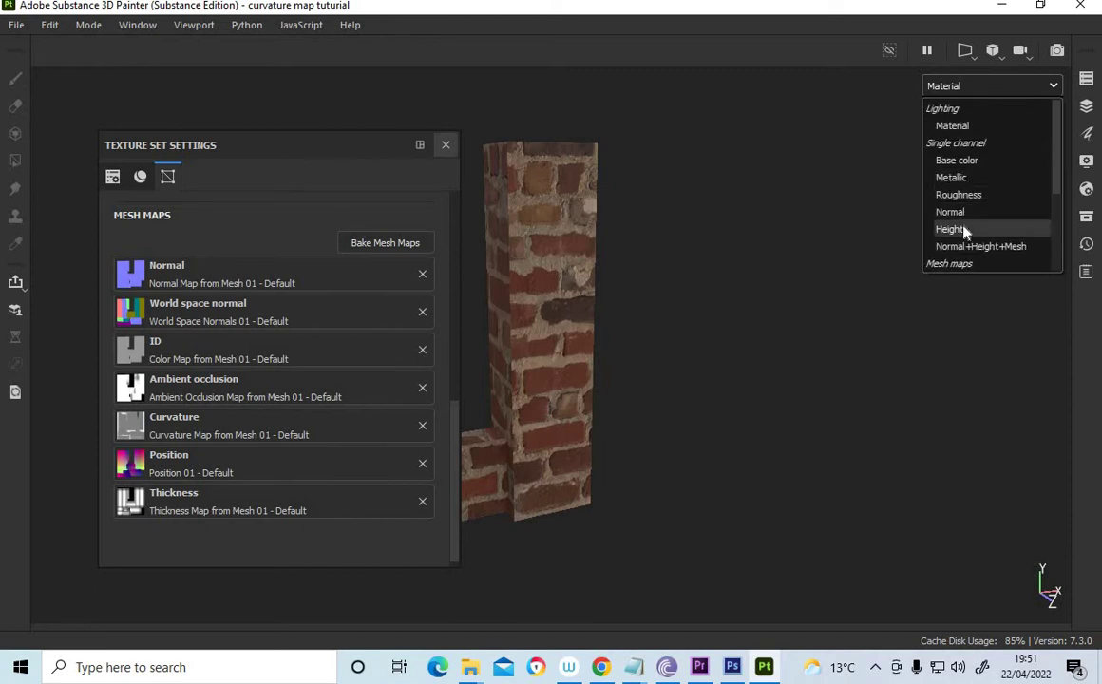
scroll(965, 230, "down", 1)
scroll(965, 232, "down", 2)
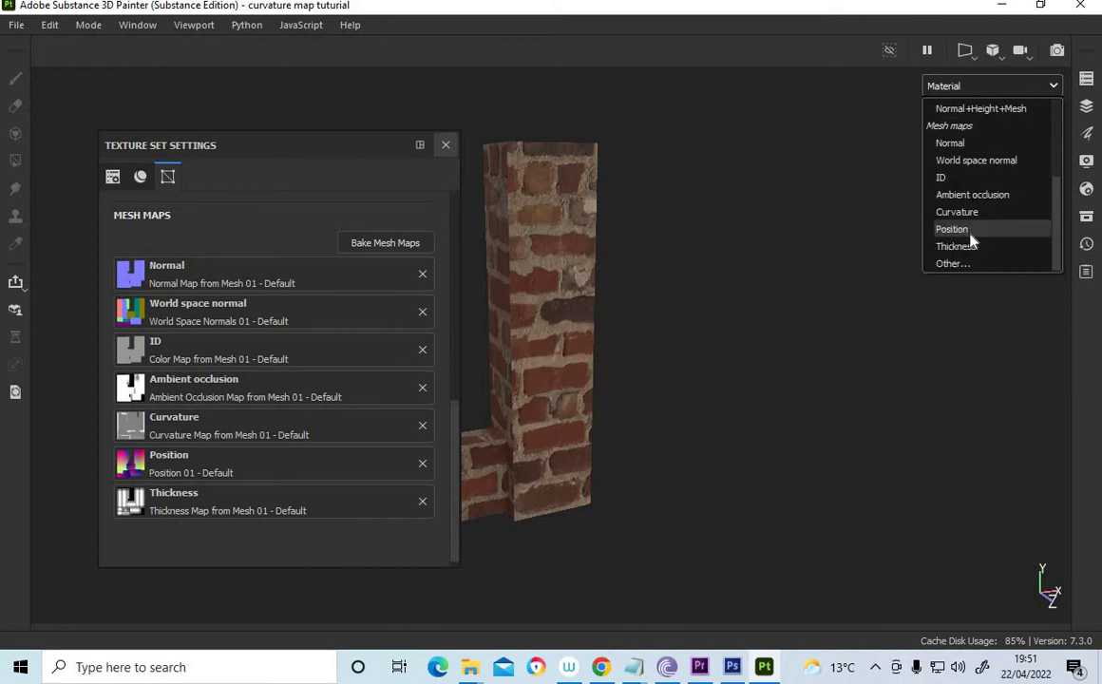
left_click(961, 212)
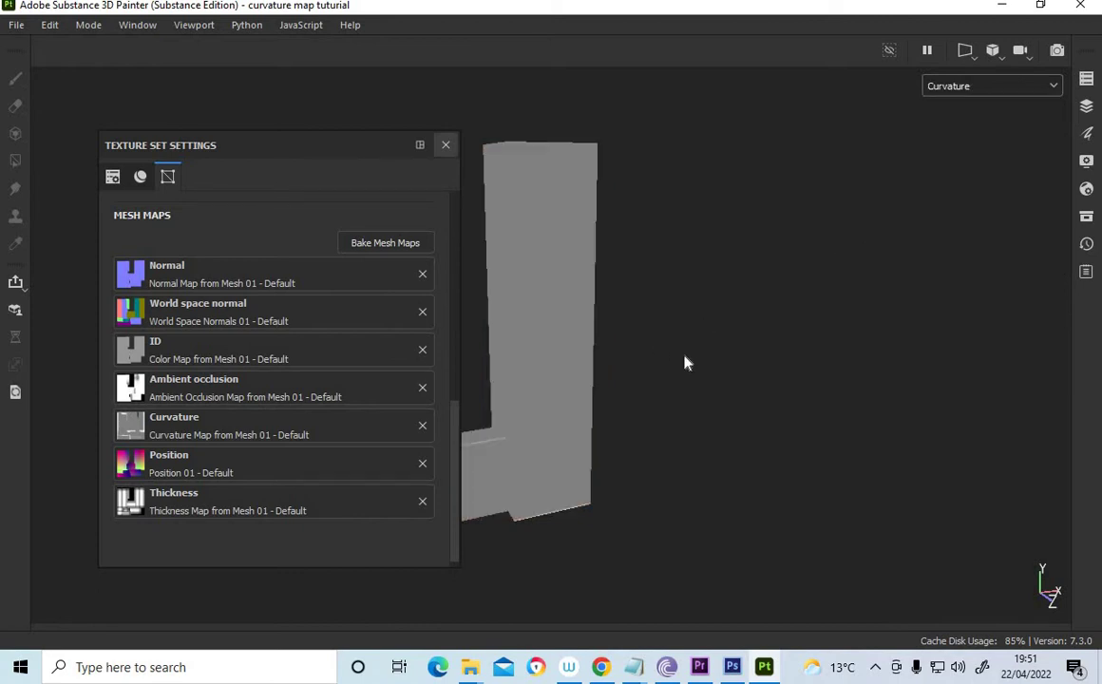
Step: Orbit the wall to inspect its curvature from the other side, then return it upright
left_click_drag(625, 304, 771, 563, "alt")
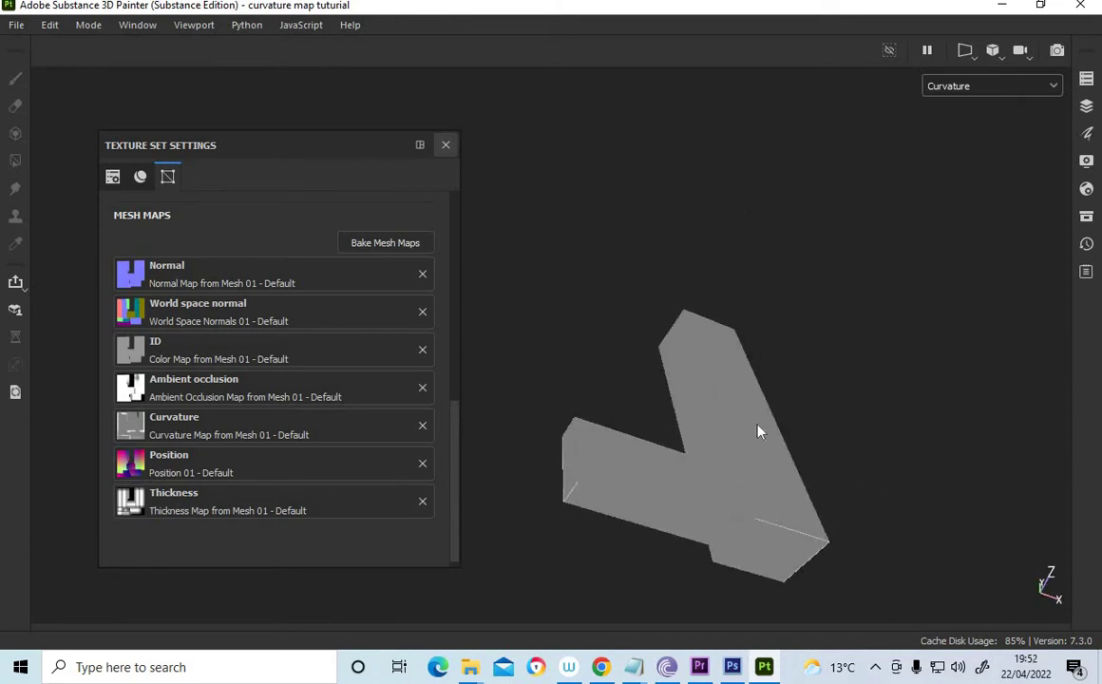
left_click_drag(758, 432, 757, 463, "alt")
middle_click_drag(758, 462, 777, 445, "alt")
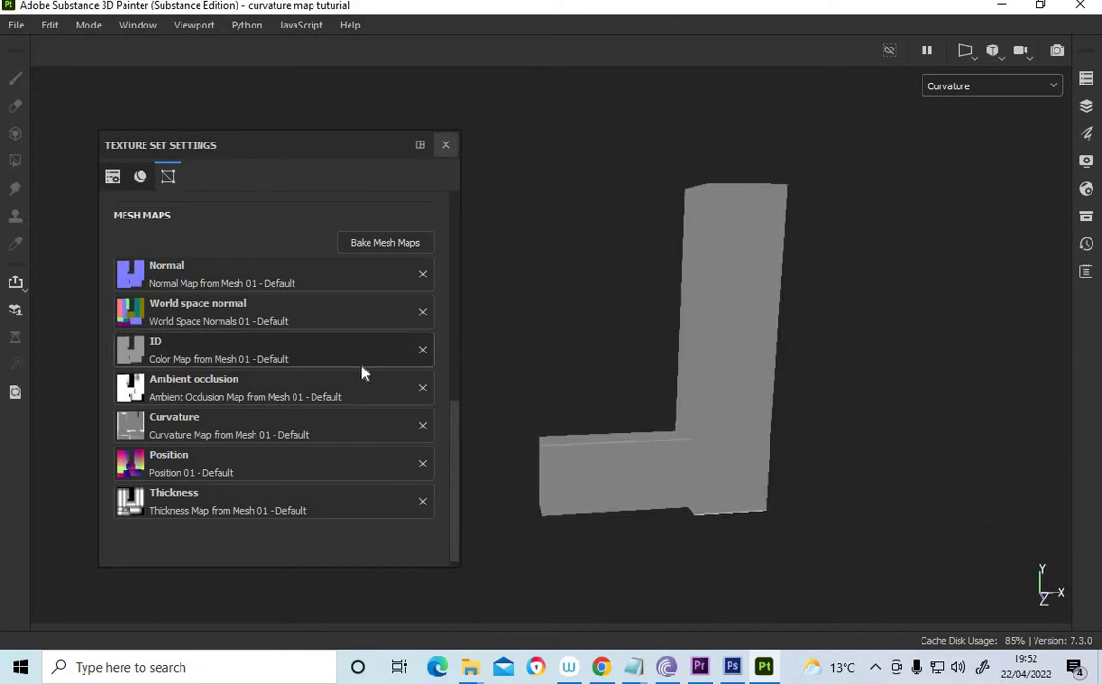
left_click(423, 425)
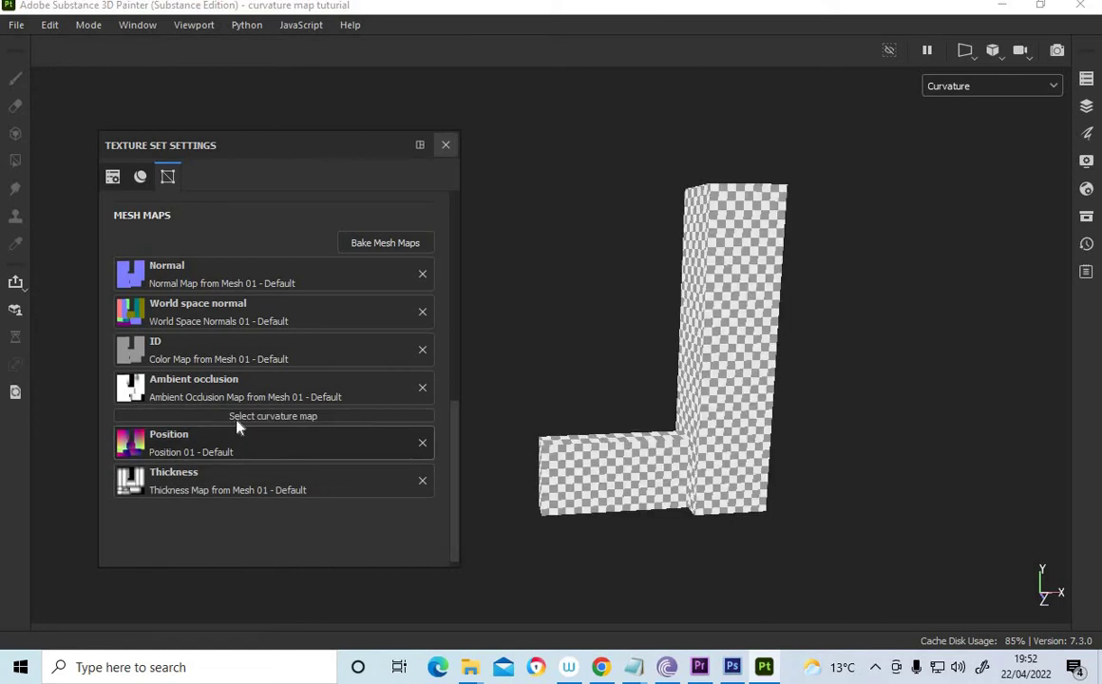
left_click(238, 419)
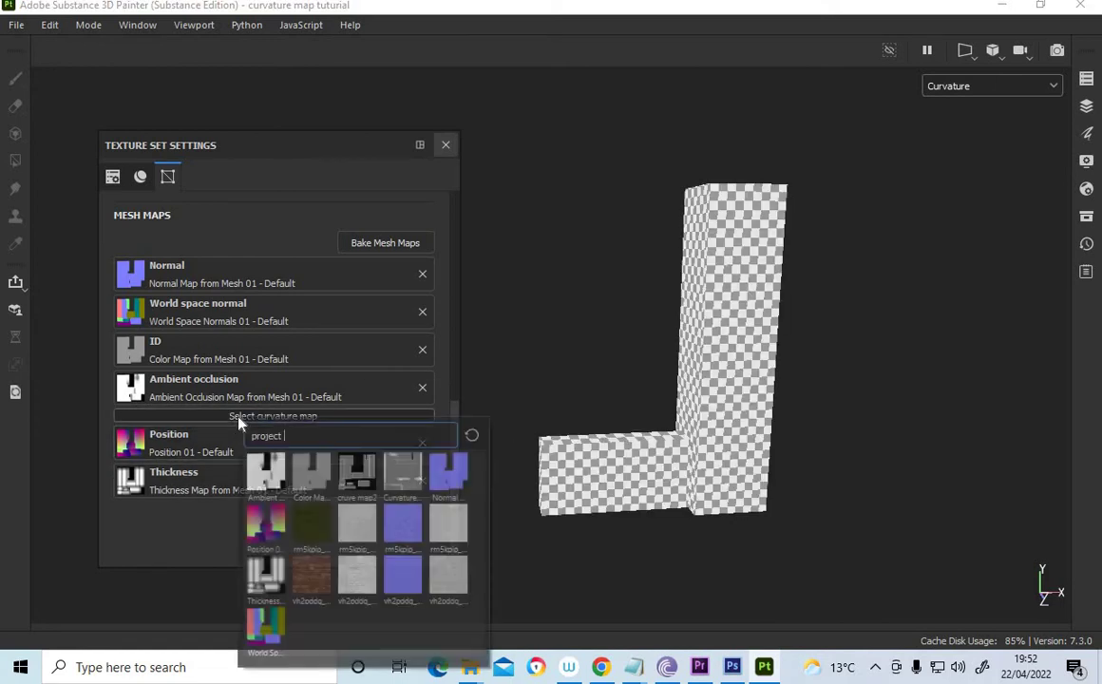
left_click(356, 476)
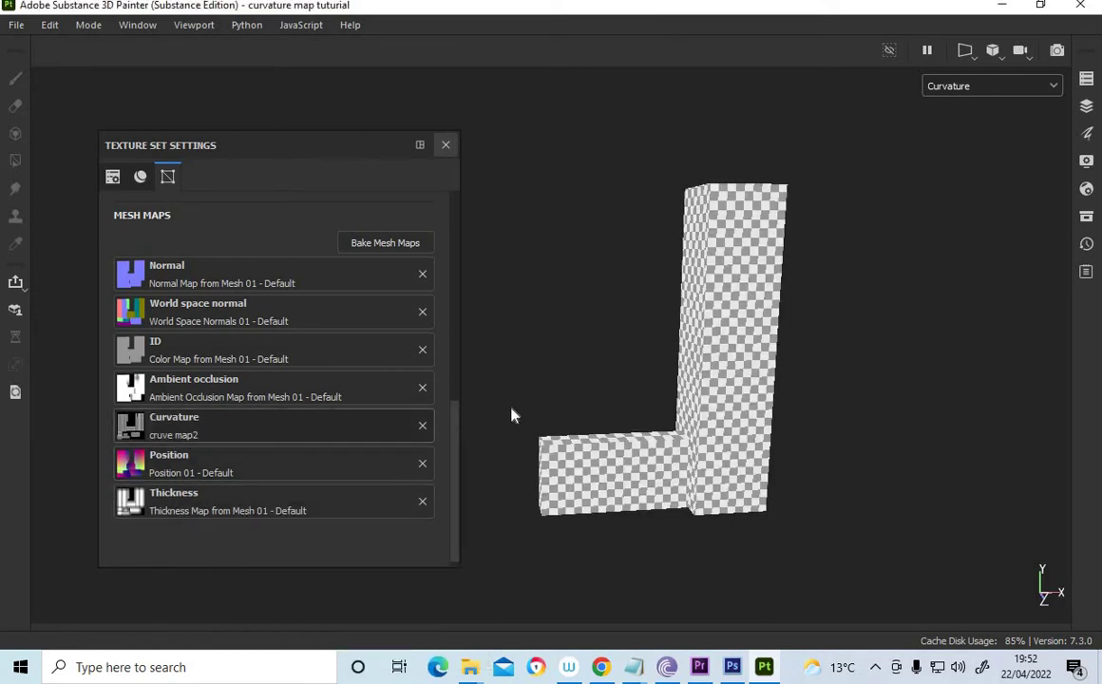
left_click(967, 83)
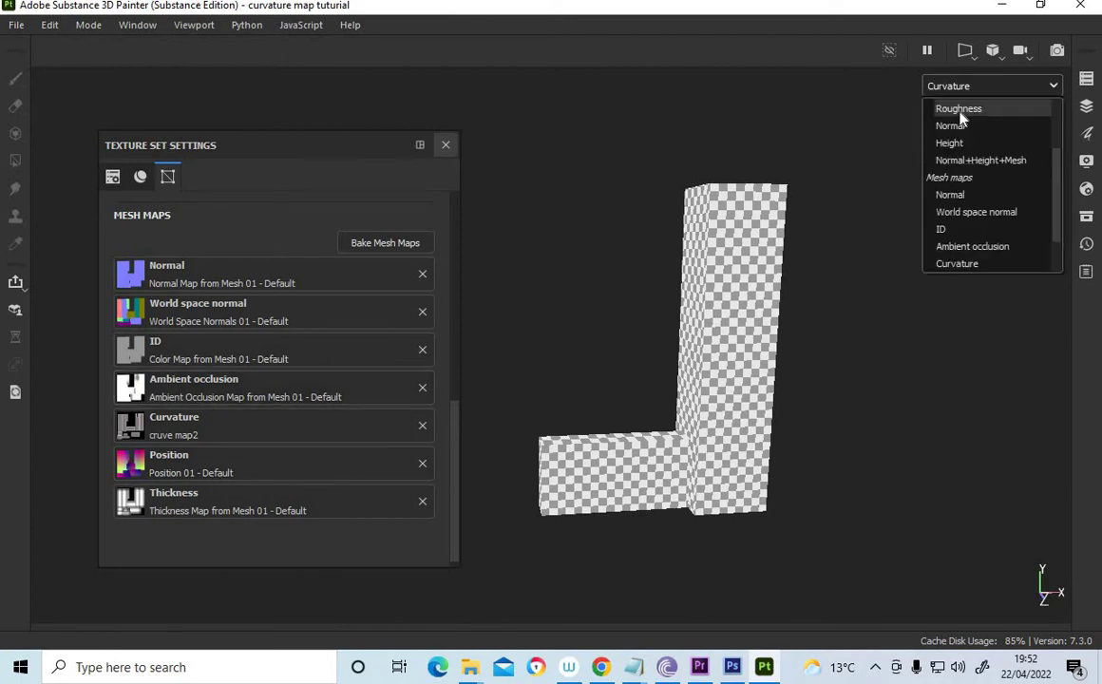
scroll(962, 109, "up", 3)
left_click(953, 125)
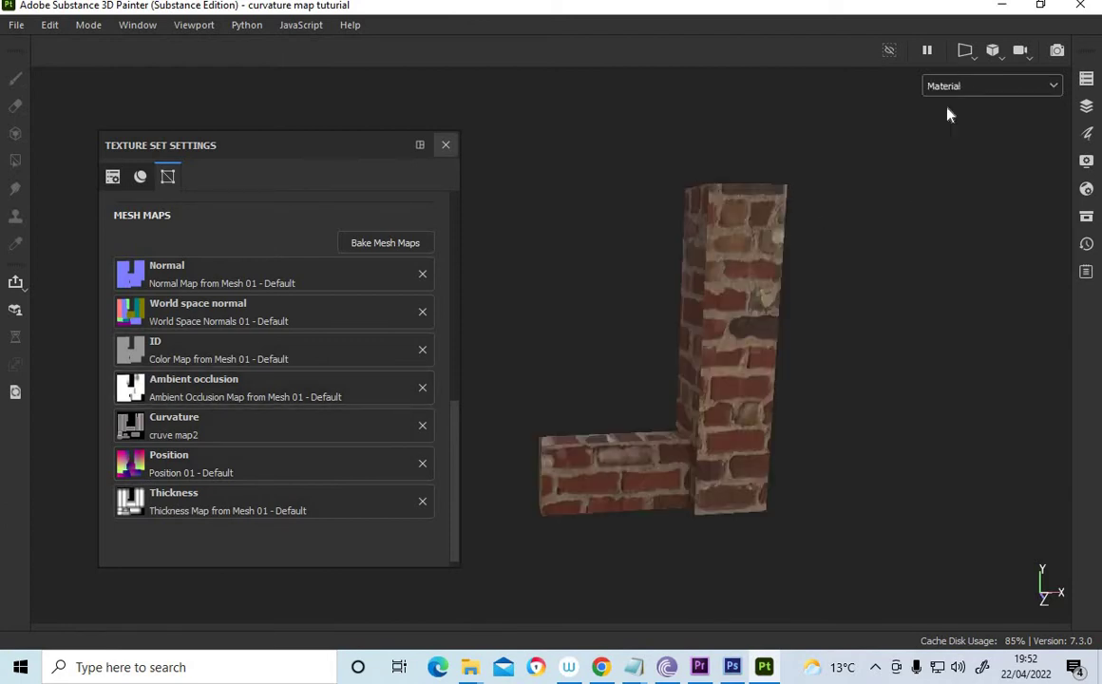
left_click(975, 89)
scroll(1007, 243, "down", 3)
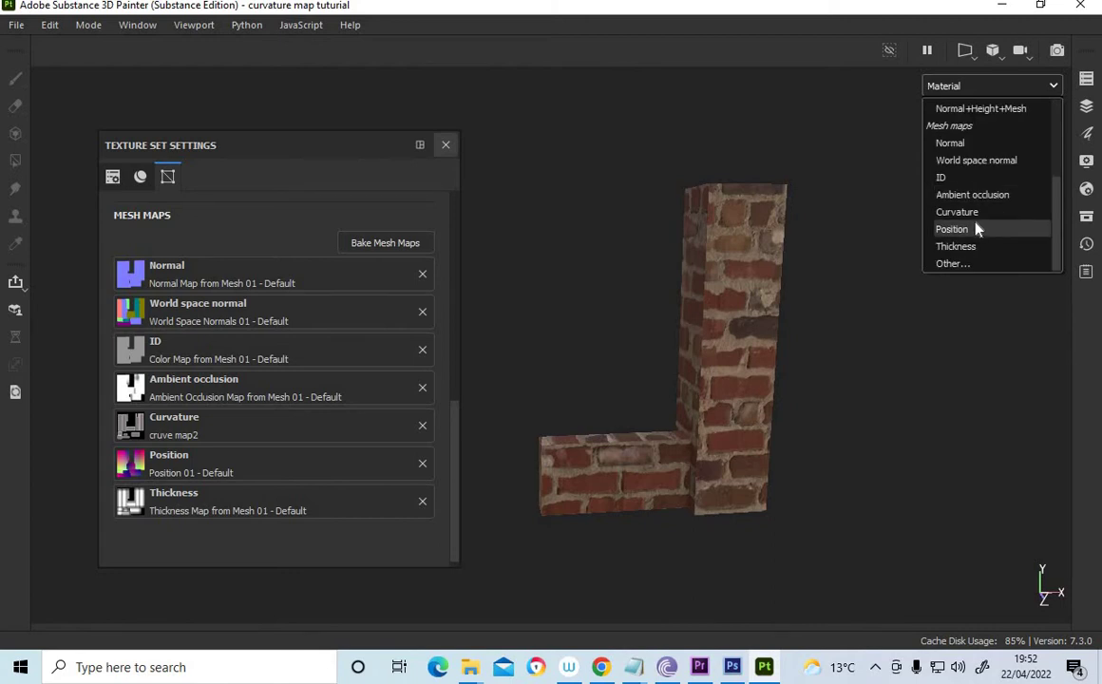
scroll(965, 237, "up", 1)
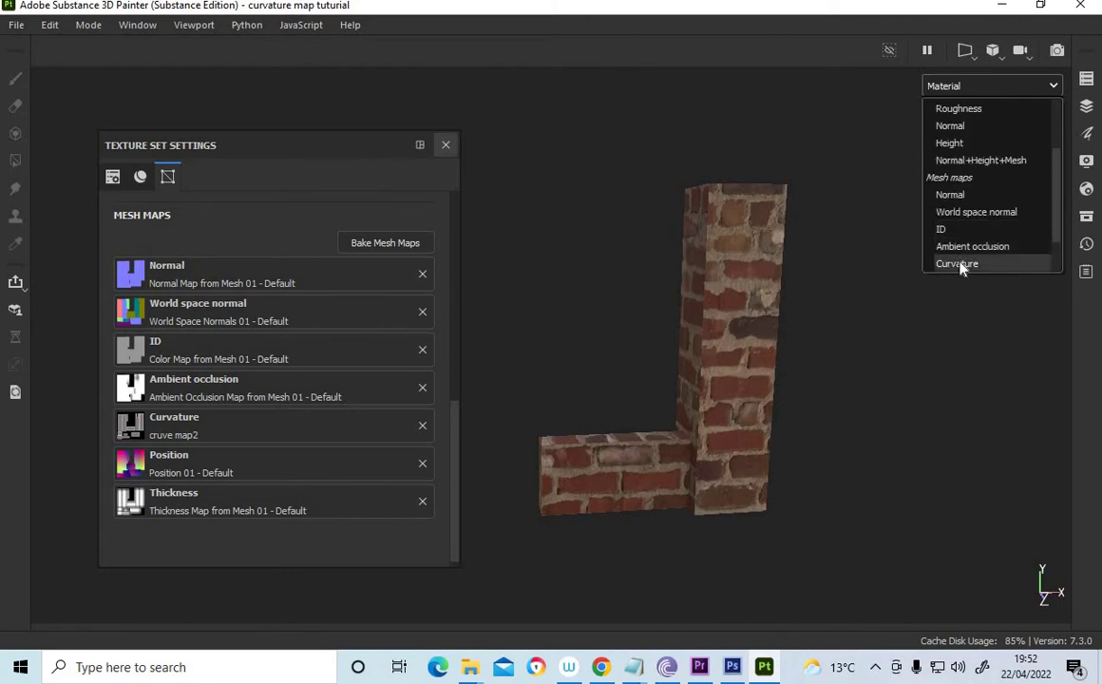
left_click(962, 265)
key("super")
left_click_drag(644, 426, 817, 330, "alt")
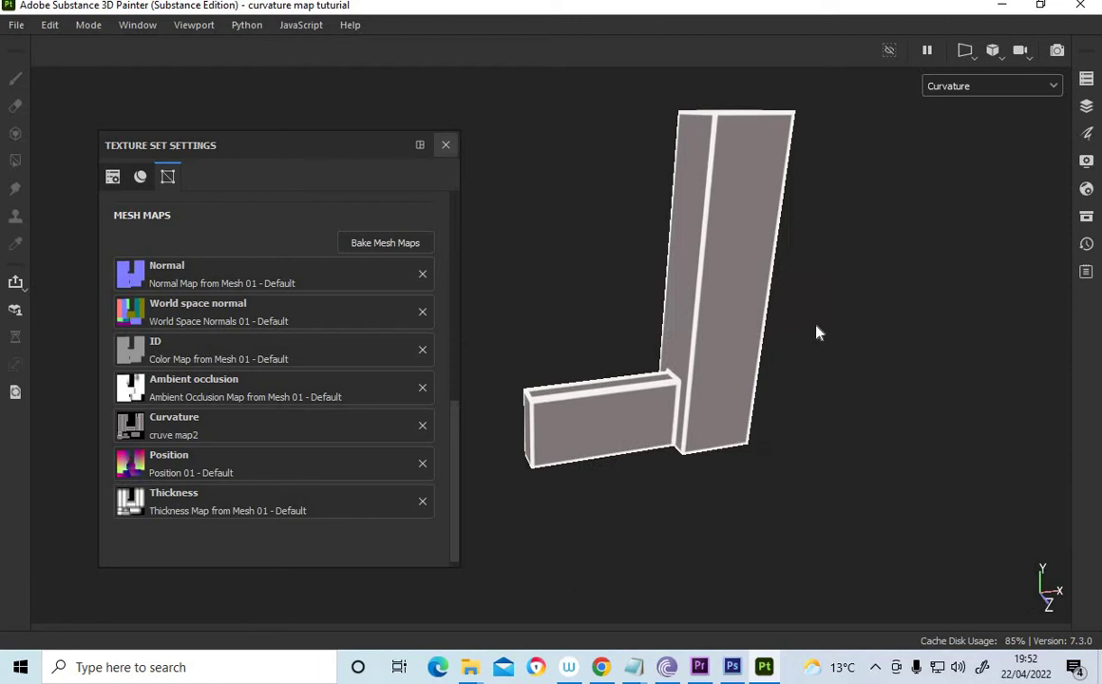
left_click(971, 86)
scroll(984, 141, "up", 2)
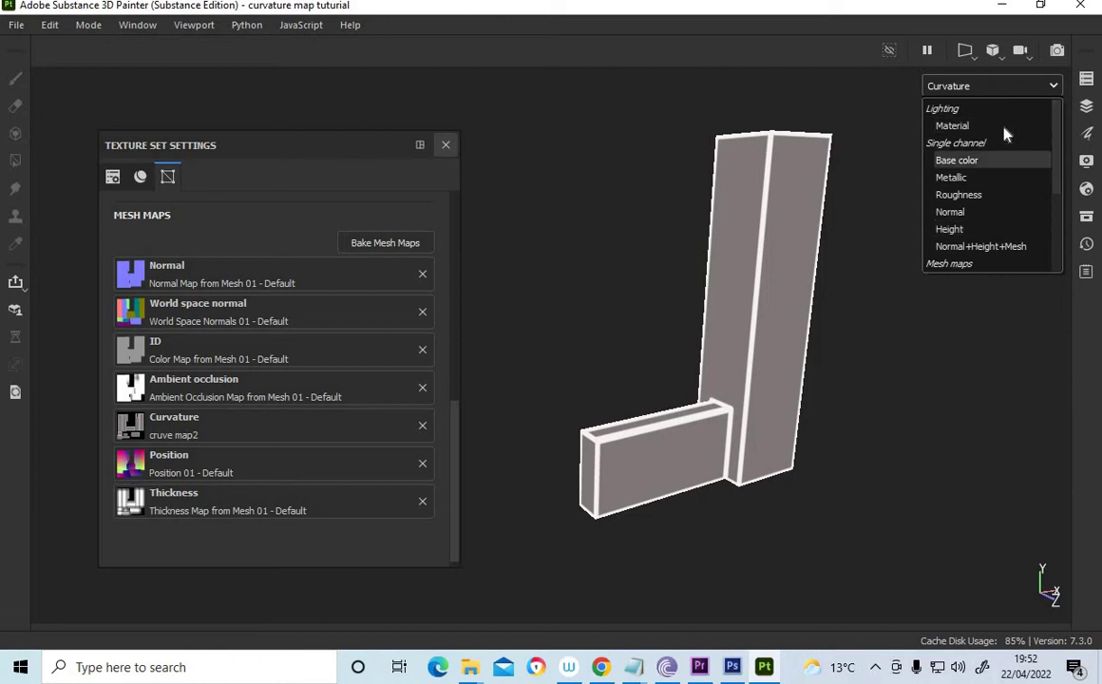
Step: Return to the full material view and add a new fill layer above moss
left_click(954, 127)
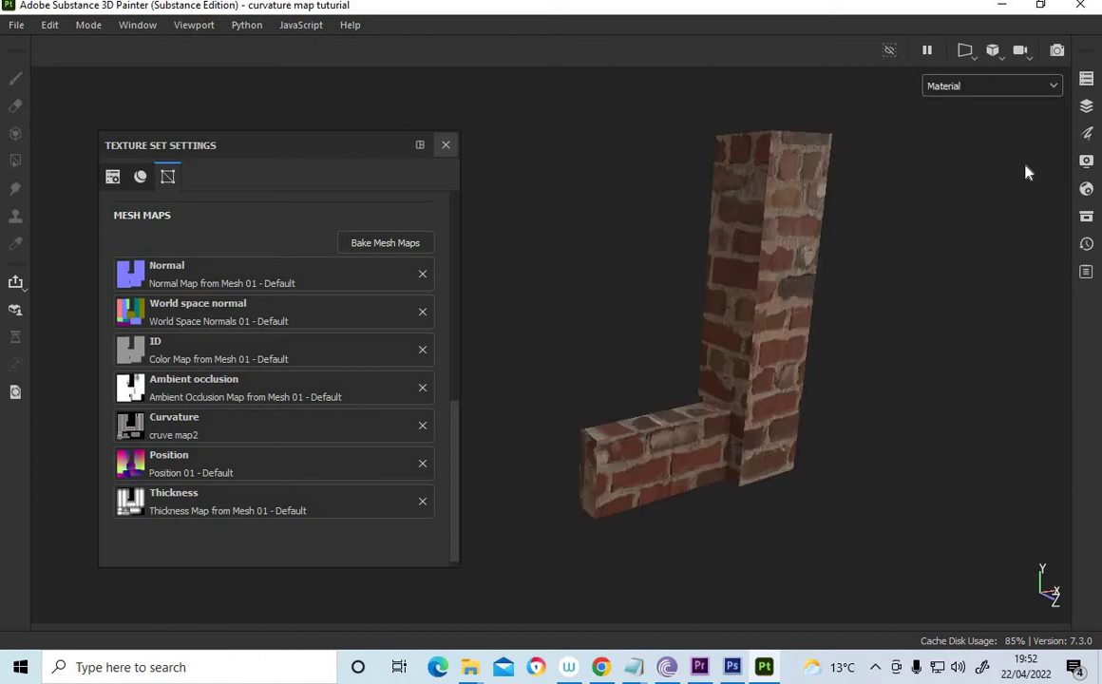
left_click(1087, 106)
left_click(733, 175)
left_click_drag(845, 116, 855, 353)
left_click(742, 412)
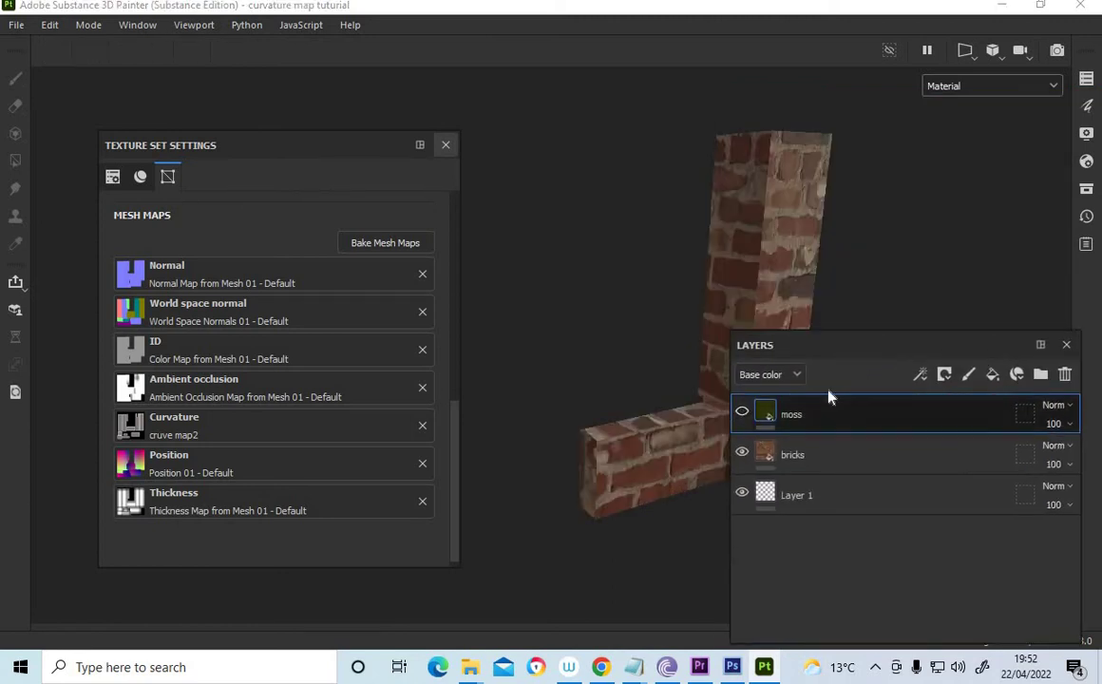
left_click(992, 374)
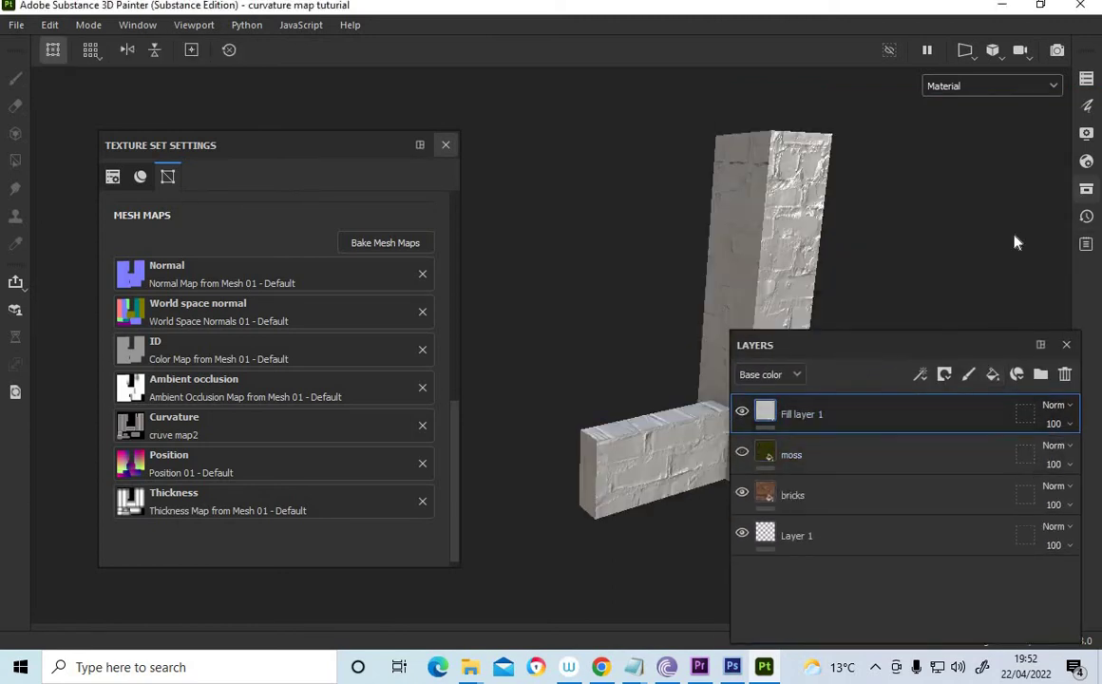
left_click_drag(861, 348, 845, 229)
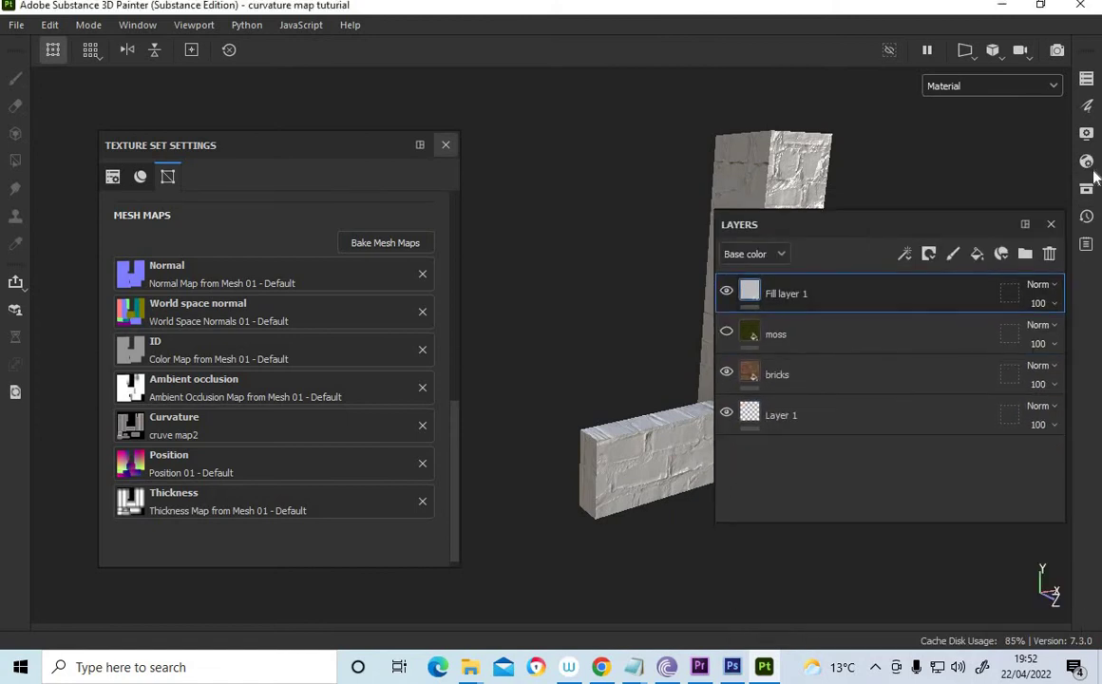
Step: Set Fill layer 1's base colour to red FC0A0A
left_click(1087, 106)
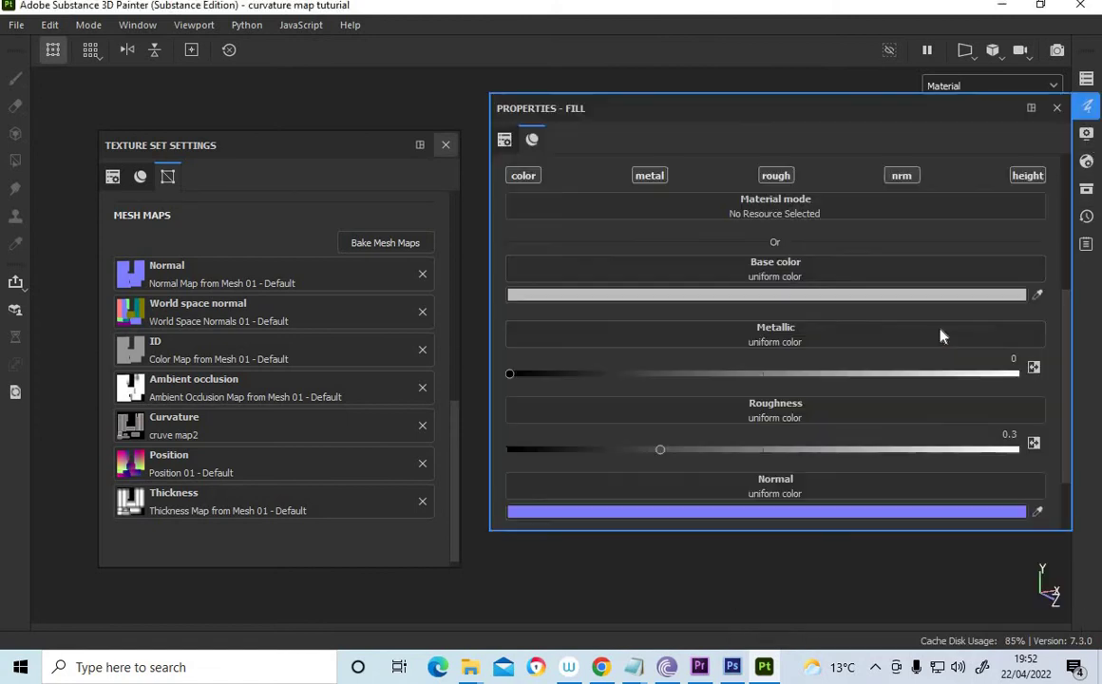
left_click(779, 292)
left_click(976, 229)
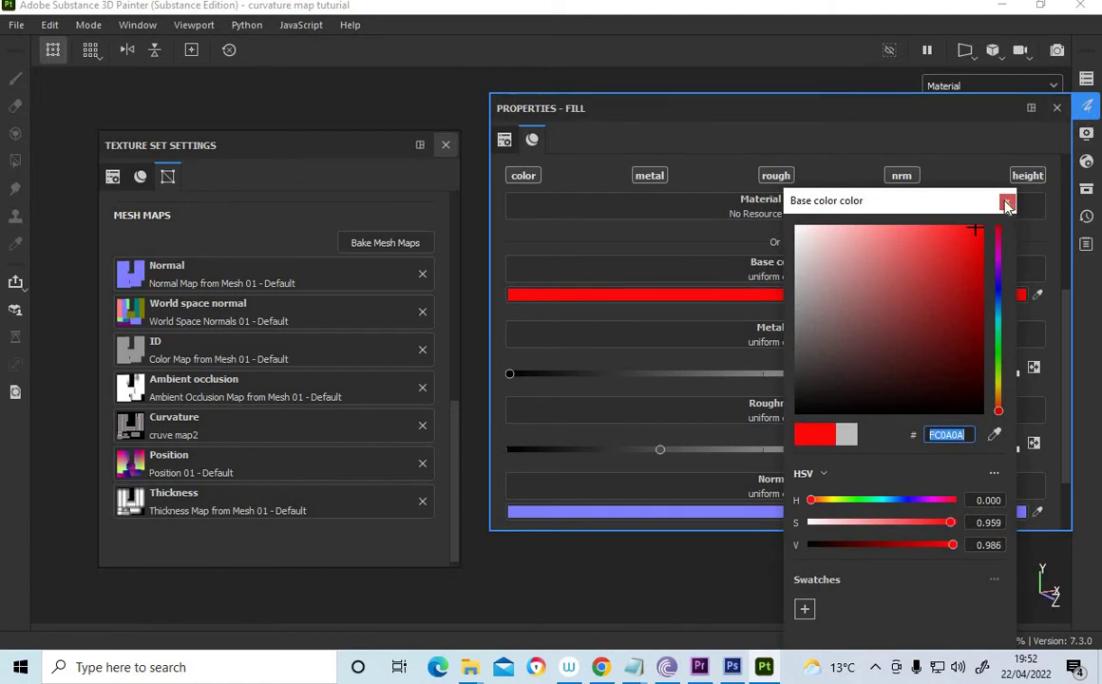
left_click(1007, 201)
left_click(1057, 107)
Step: Give Fill layer 1 a black mask
left_click_drag(855, 237, 882, 317)
left_click(956, 334)
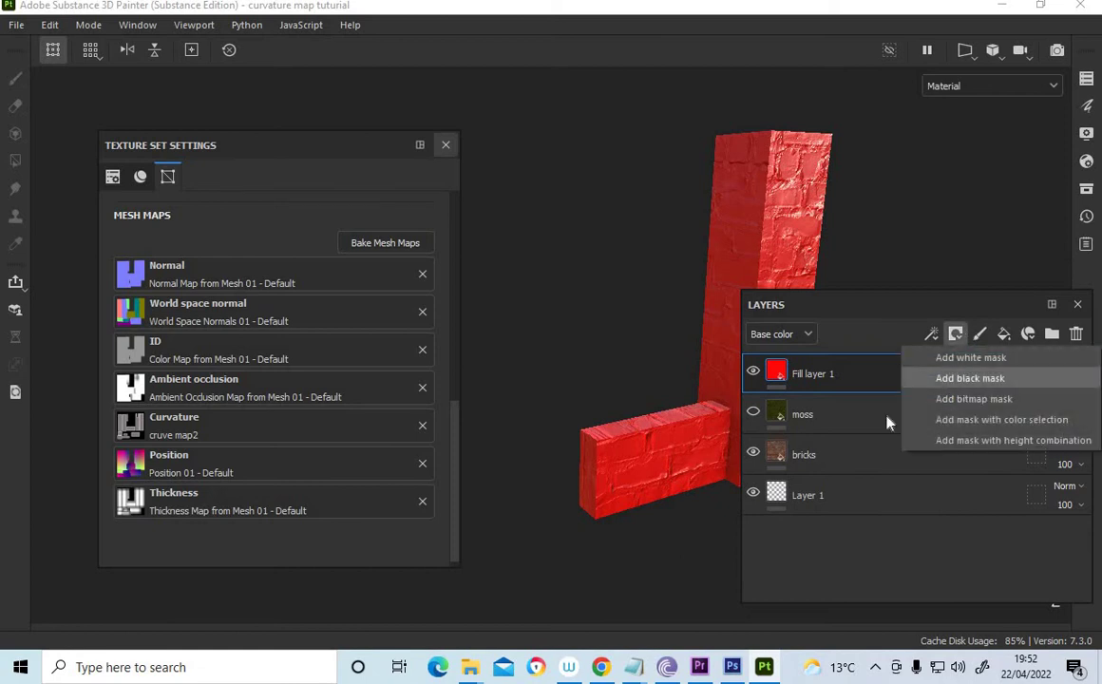
left_click(961, 383)
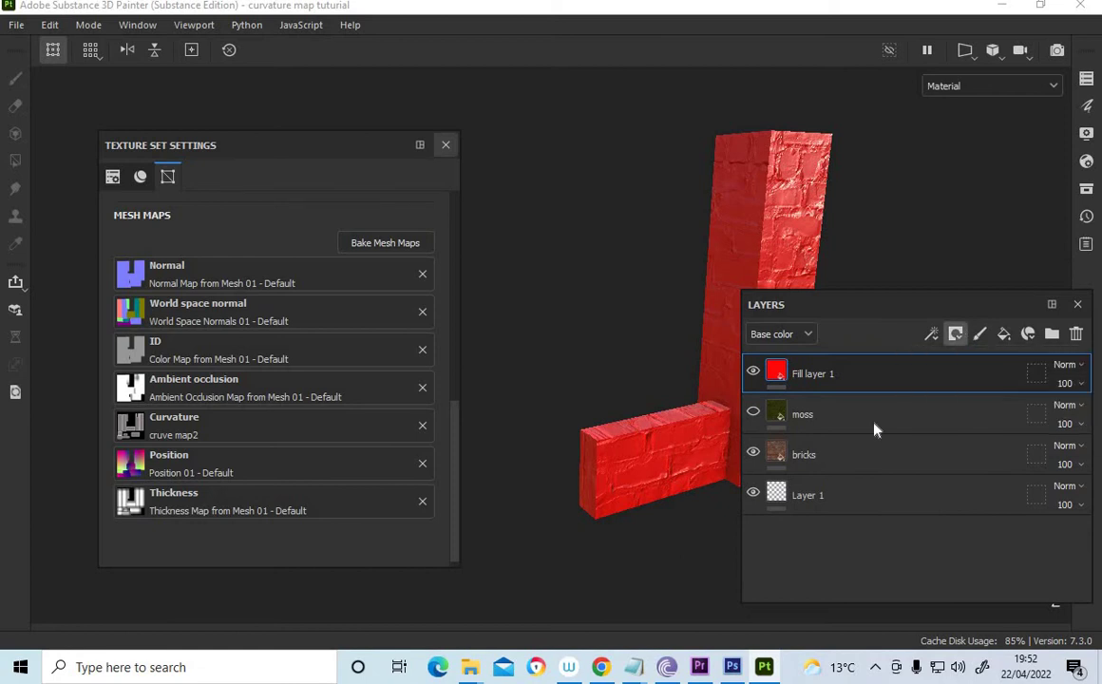
left_click(931, 334)
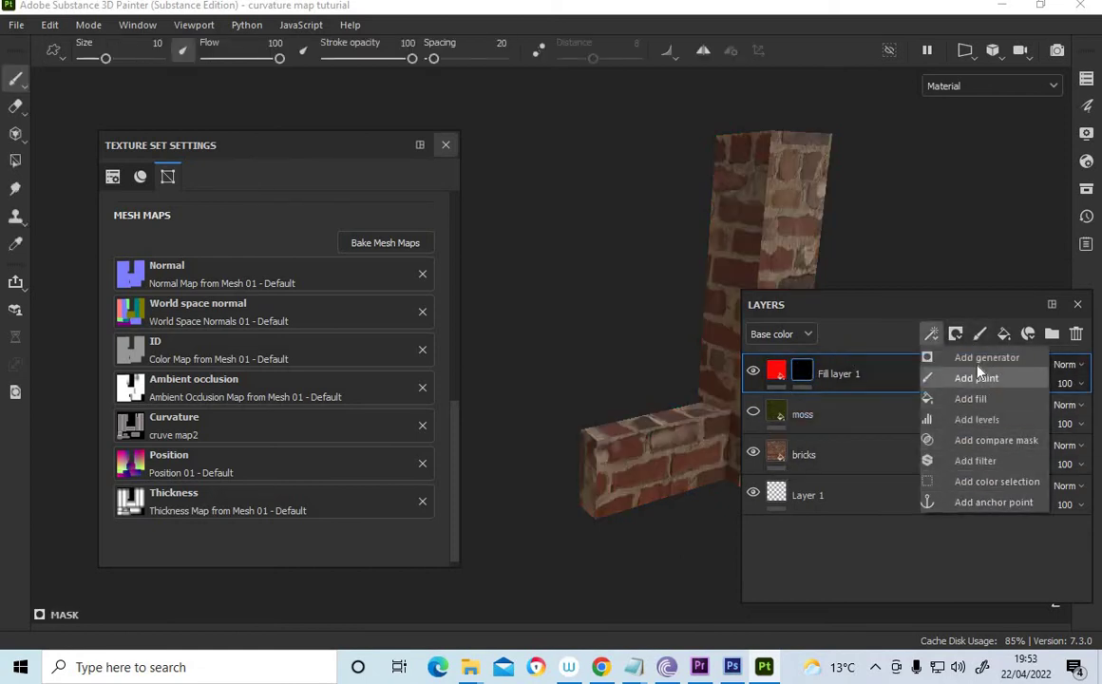
Step: Add a Metal Edge Wear generator to Fill layer 1's mask
left_click(978, 359)
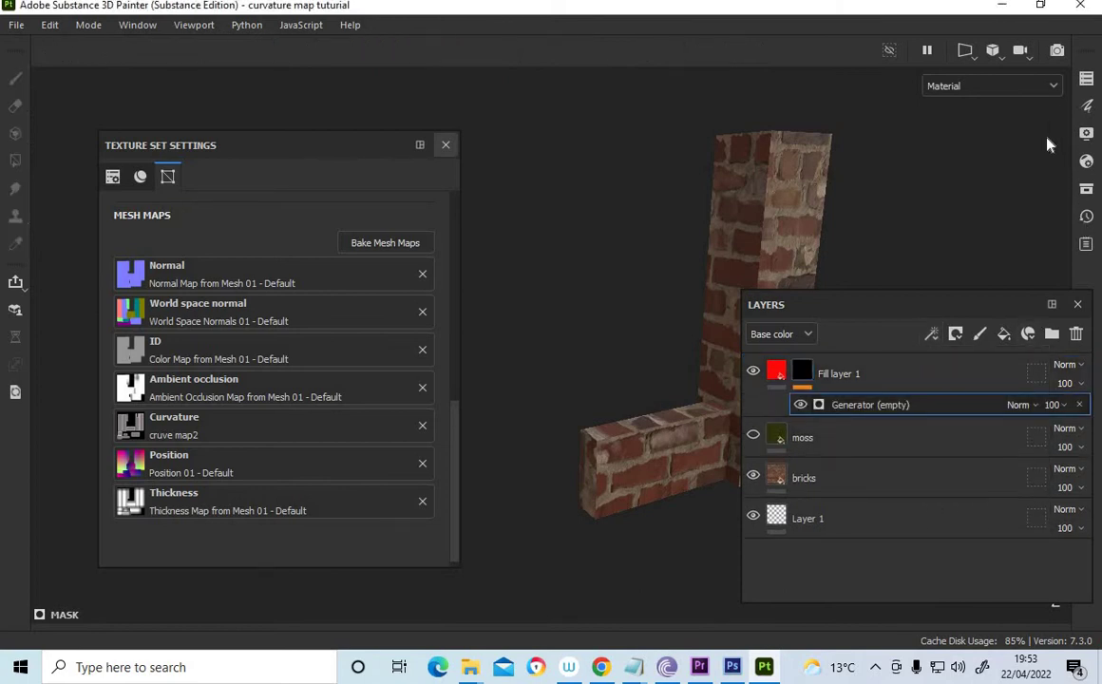
left_click(1088, 107)
left_click(782, 169)
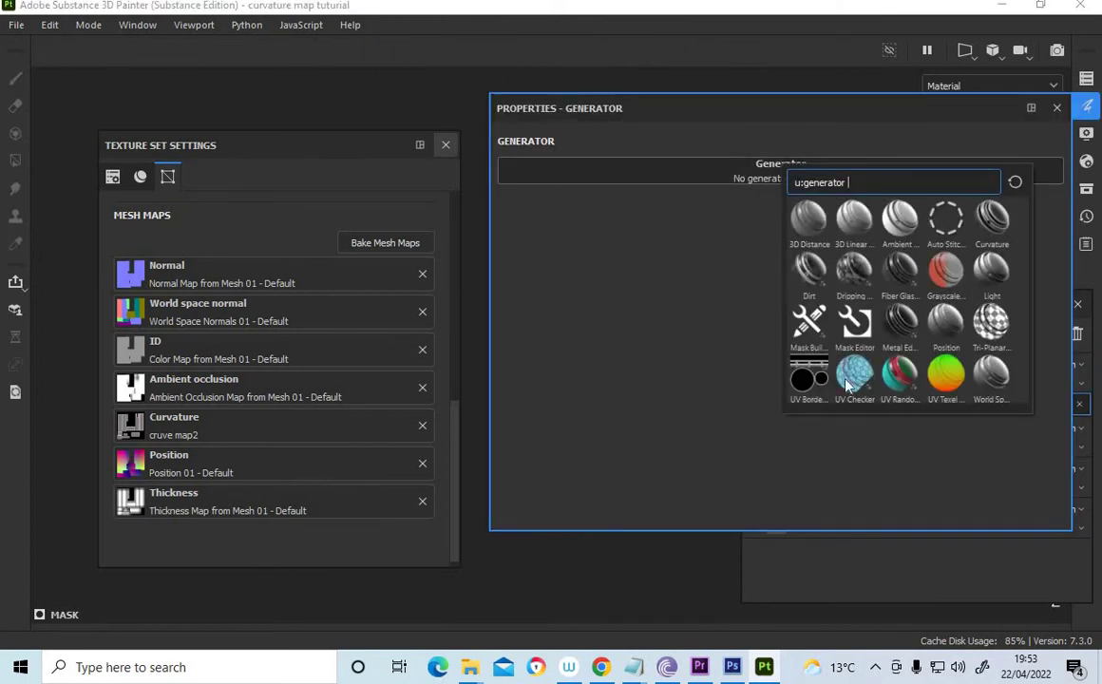
left_click(885, 340)
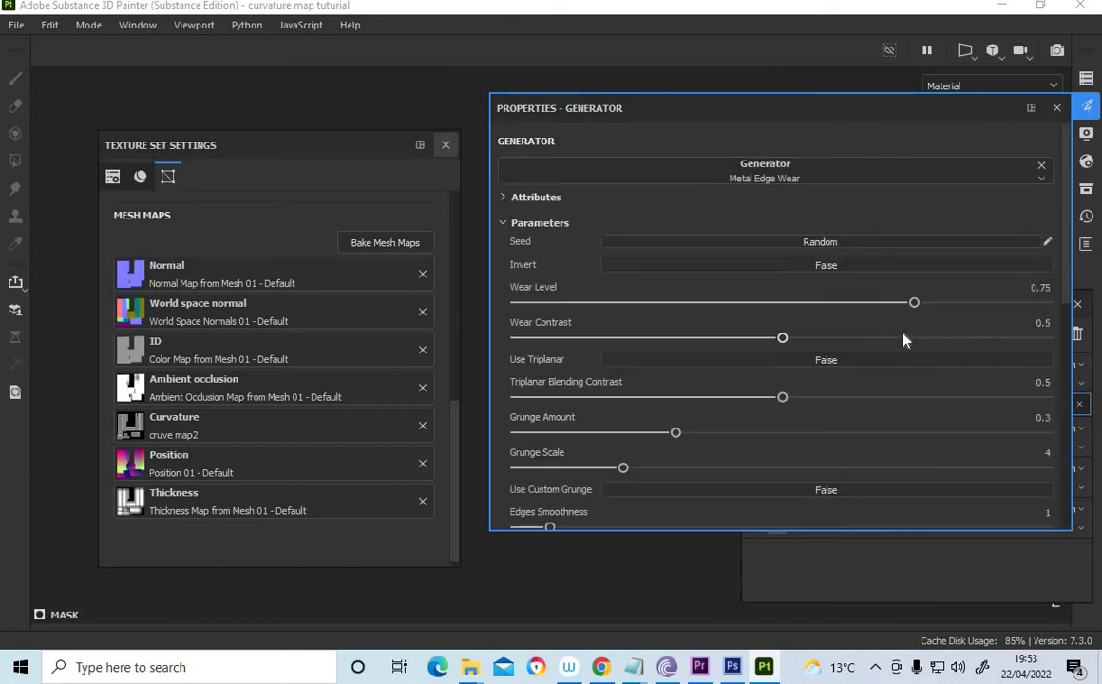
left_click_drag(872, 130, 514, 197)
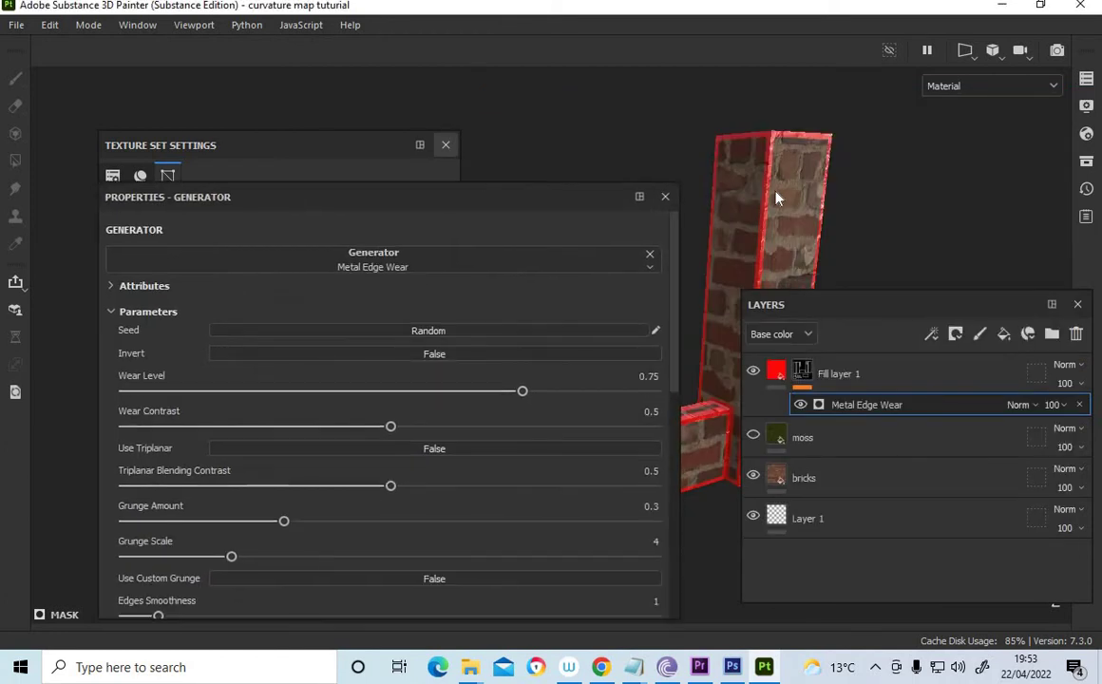
left_click_drag(950, 322, 967, 444)
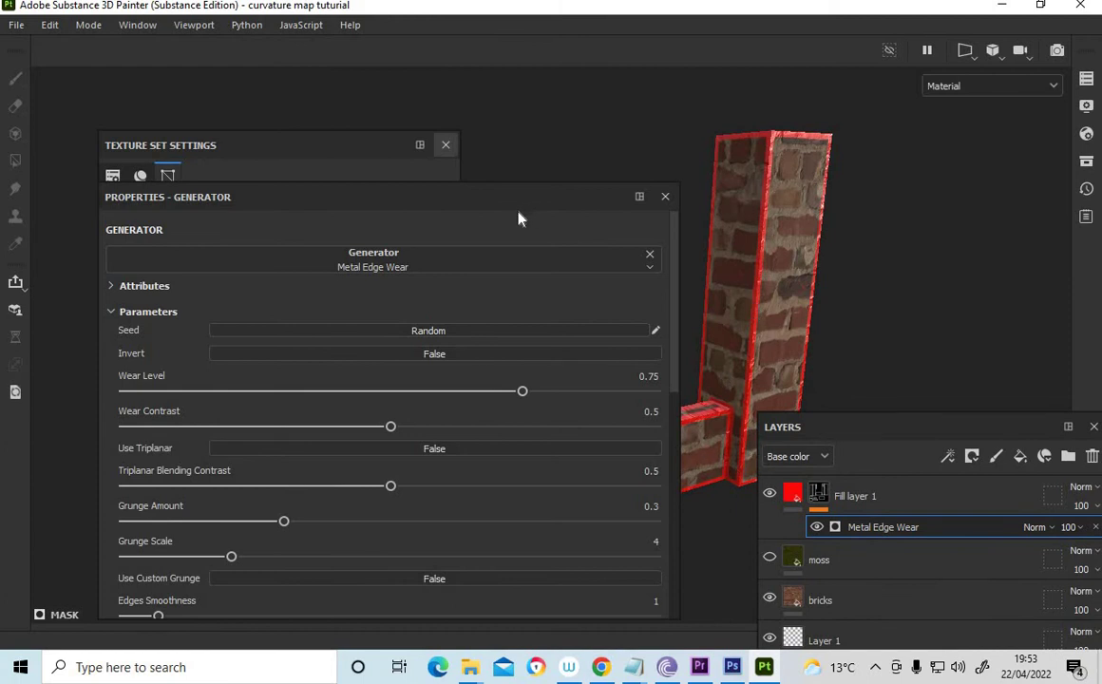
left_click_drag(517, 185, 337, 198)
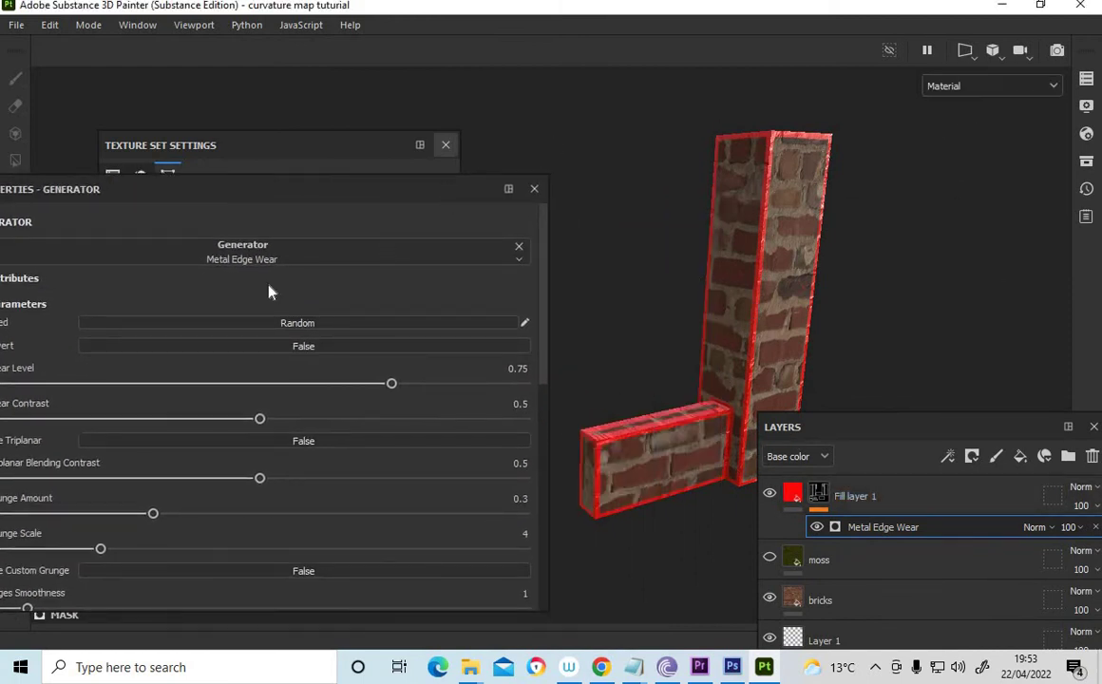
Step: Raise the generator's Edges Smoothness to 8.33 and check the red edges on the pillar
left_click_drag(389, 189, 531, 134)
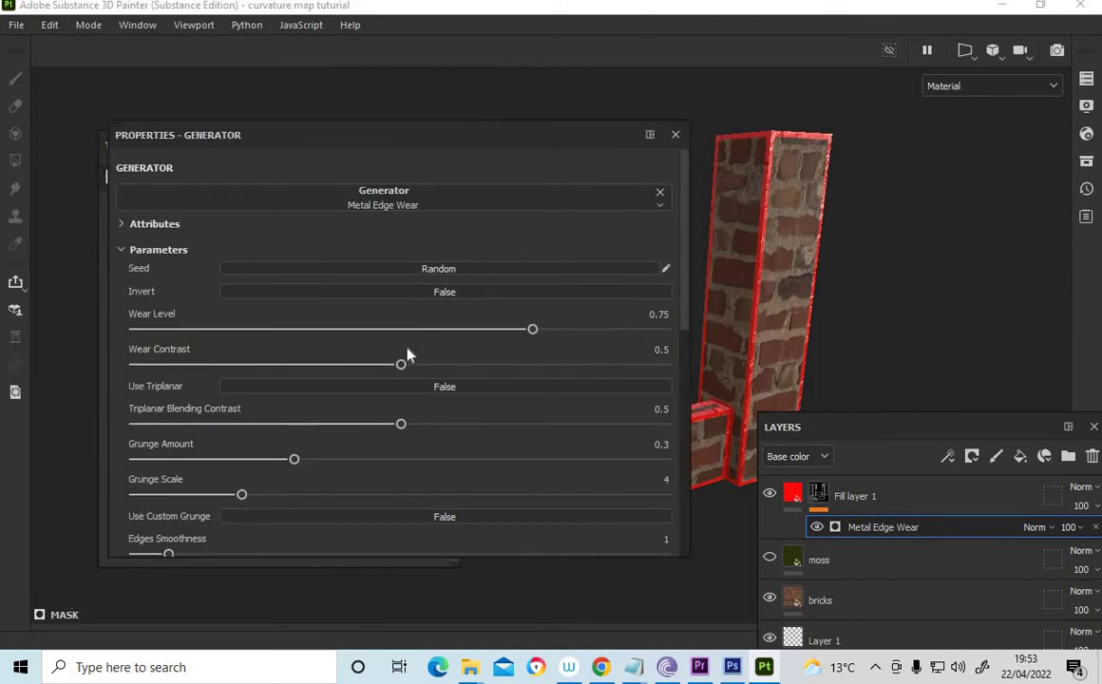
scroll(333, 411, "down", 3)
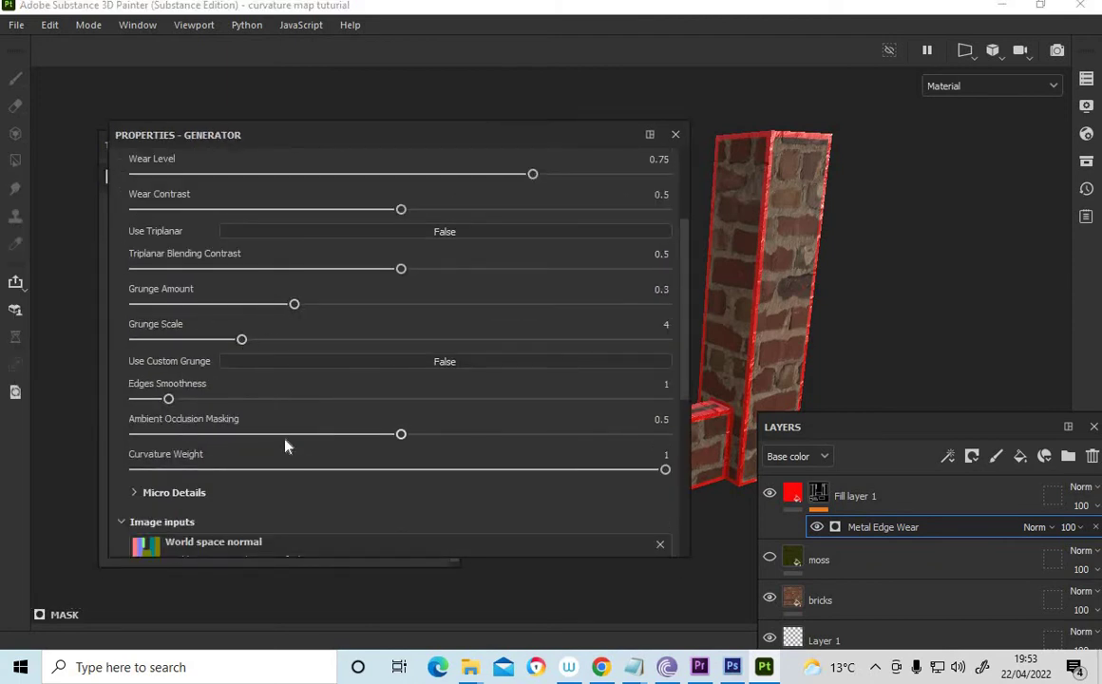
scroll(287, 445, "down", 1)
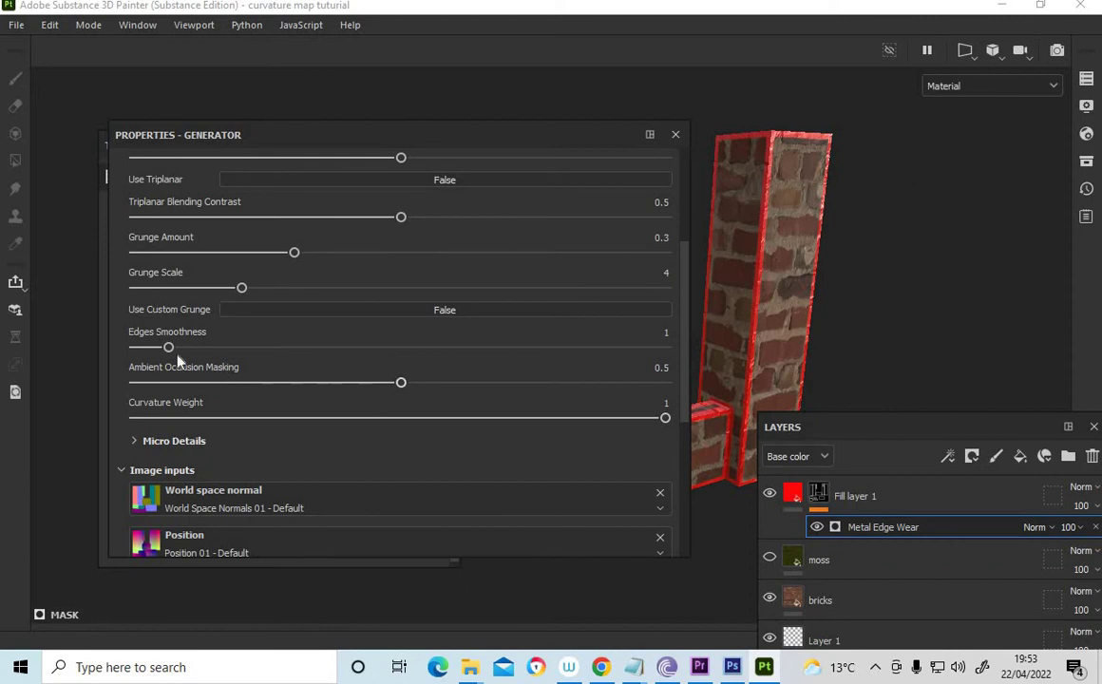
scroll(190, 428, "up", 1)
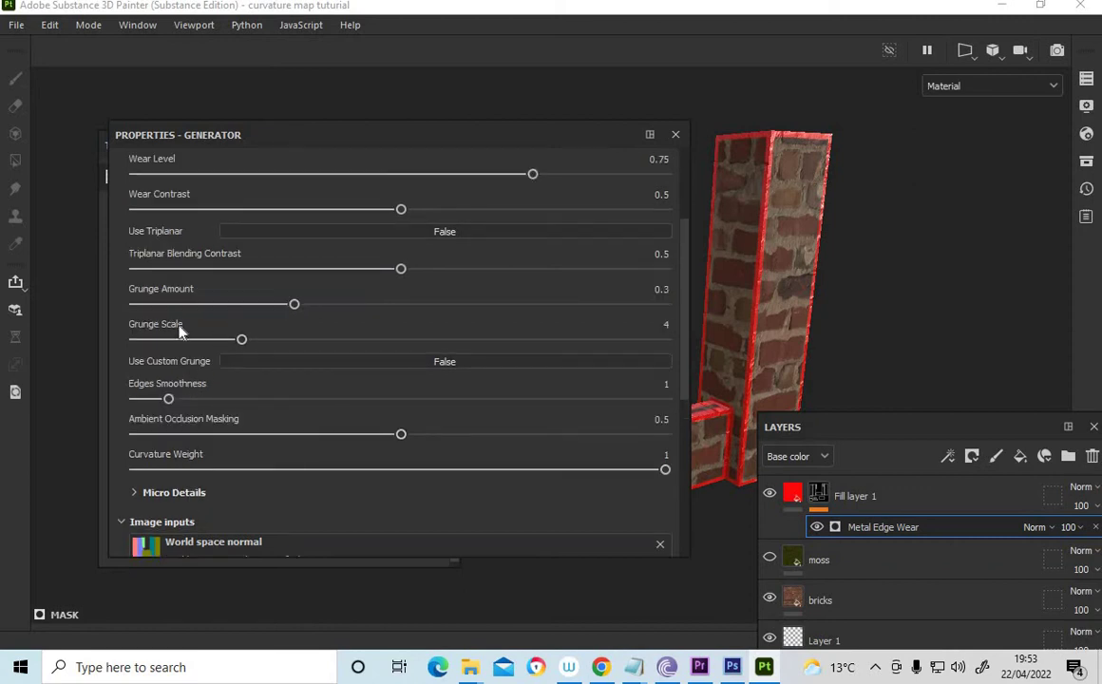
scroll(249, 399, "down", 3)
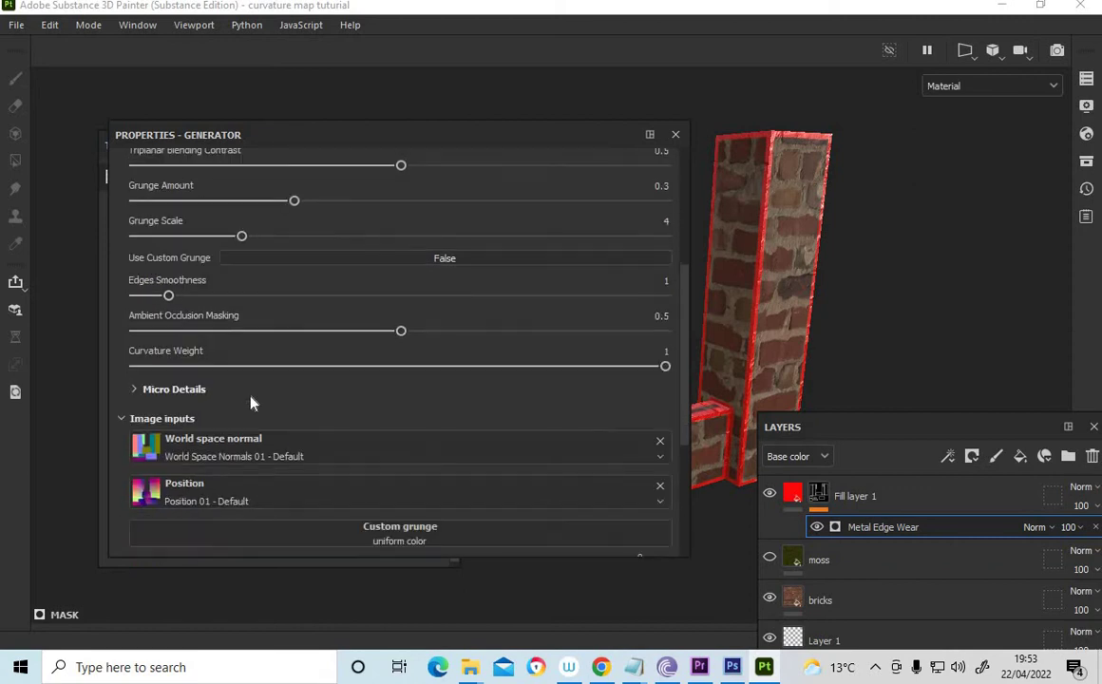
scroll(251, 404, "up", 1)
scroll(256, 405, "up", 2)
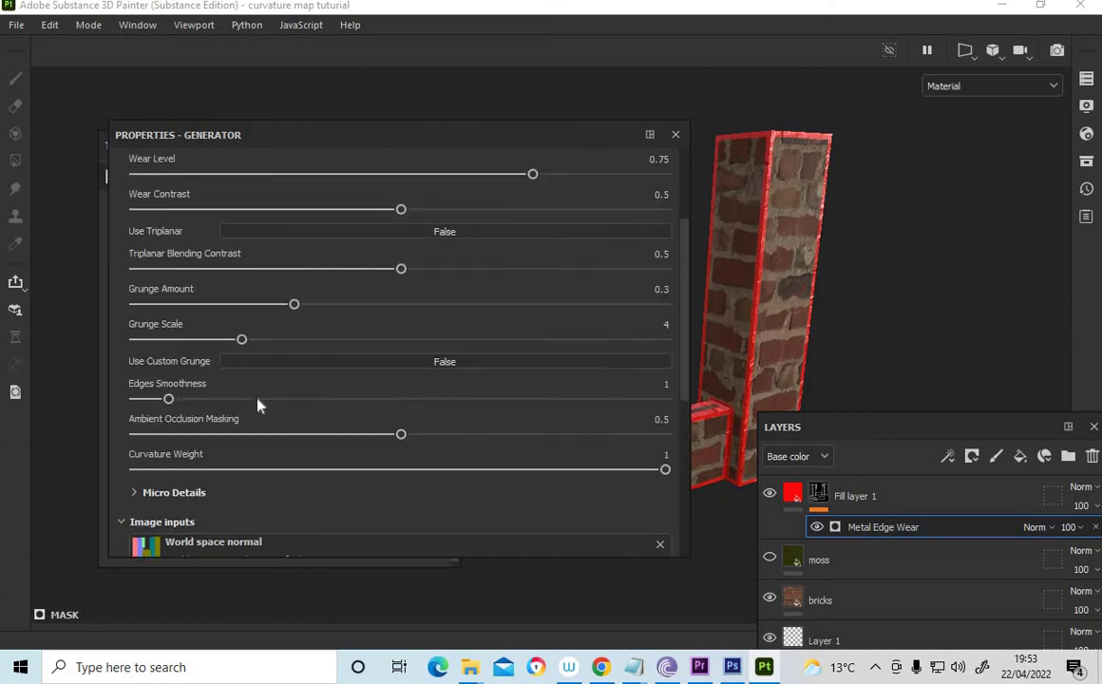
left_click_drag(301, 410, 412, 404)
scroll(758, 297, "up", 5)
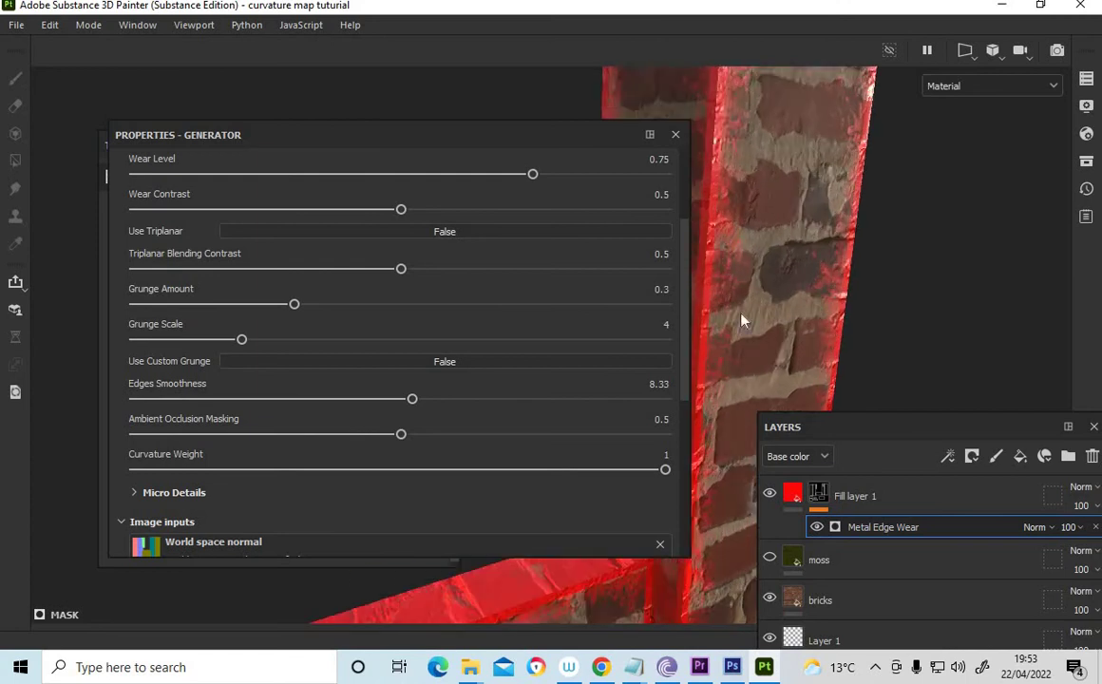
left_click_drag(757, 348, 848, 349, "alt")
left_click_drag(885, 439, 856, 306)
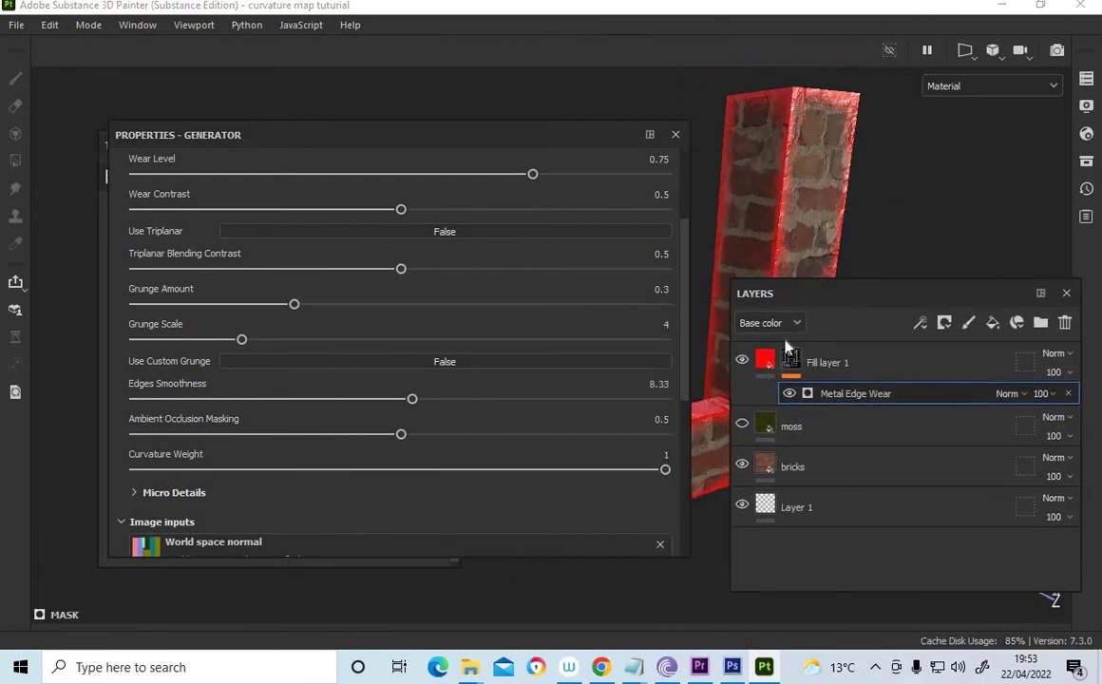
Step: Compare the wall with and without Fill layer 1, then delete it
left_click(740, 361)
left_click(740, 361)
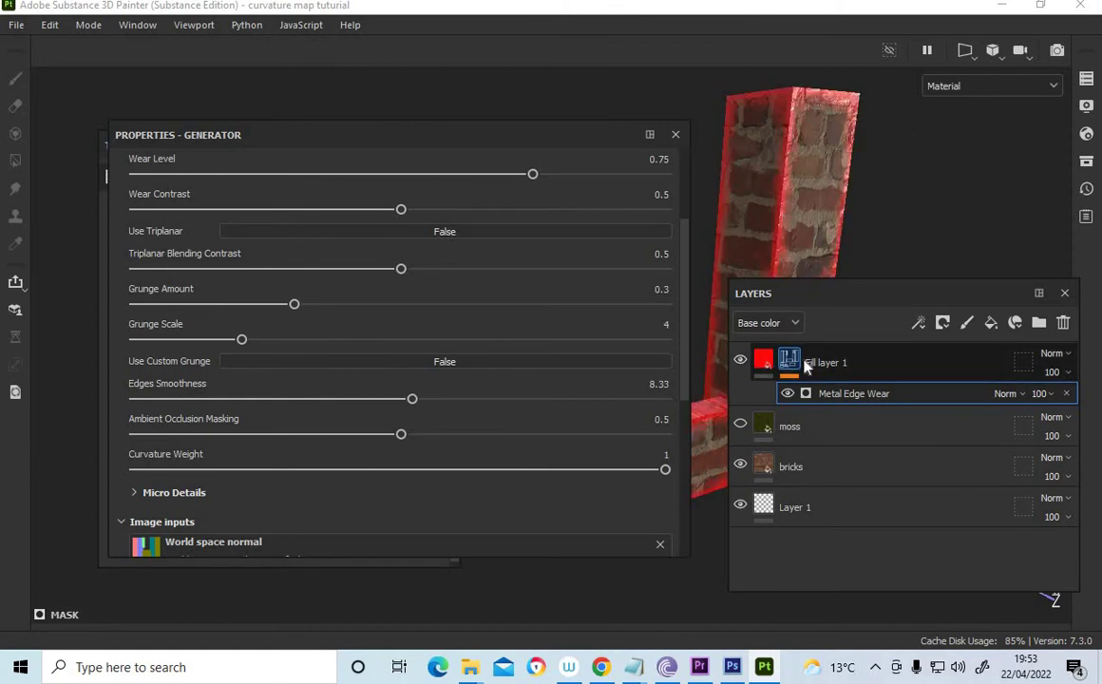
left_click(823, 369)
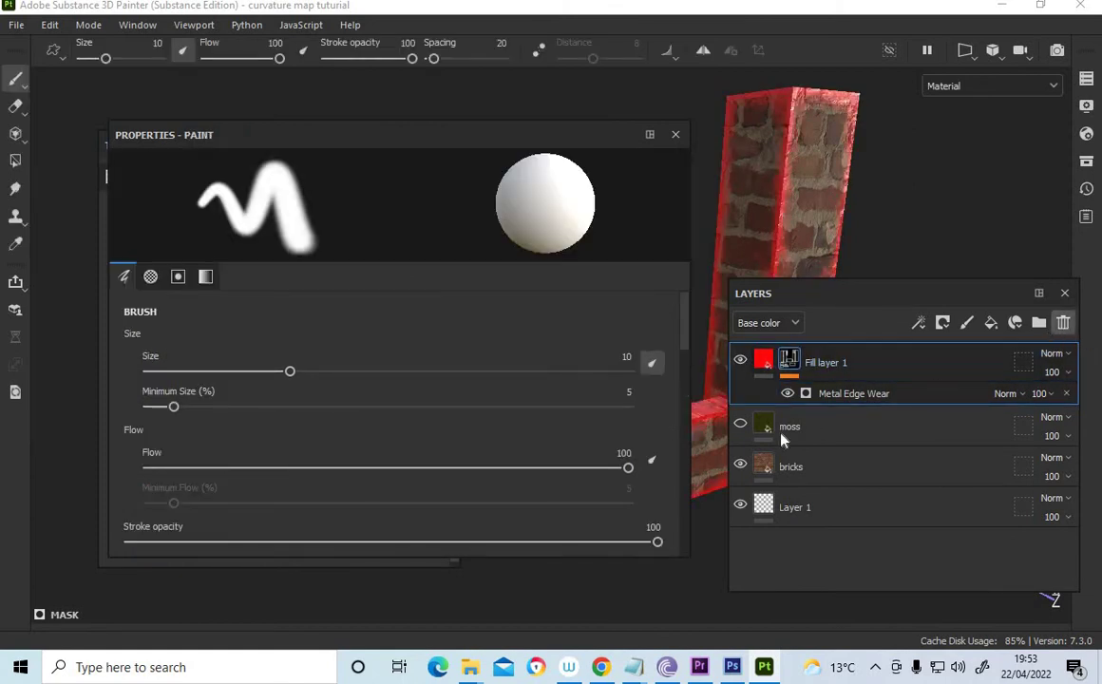
left_click(1064, 324)
Step: Hide the moss layer after comparing it on and off
left_click(741, 361)
left_click(740, 361)
left_click(741, 362)
left_click(799, 403)
left_click(740, 362)
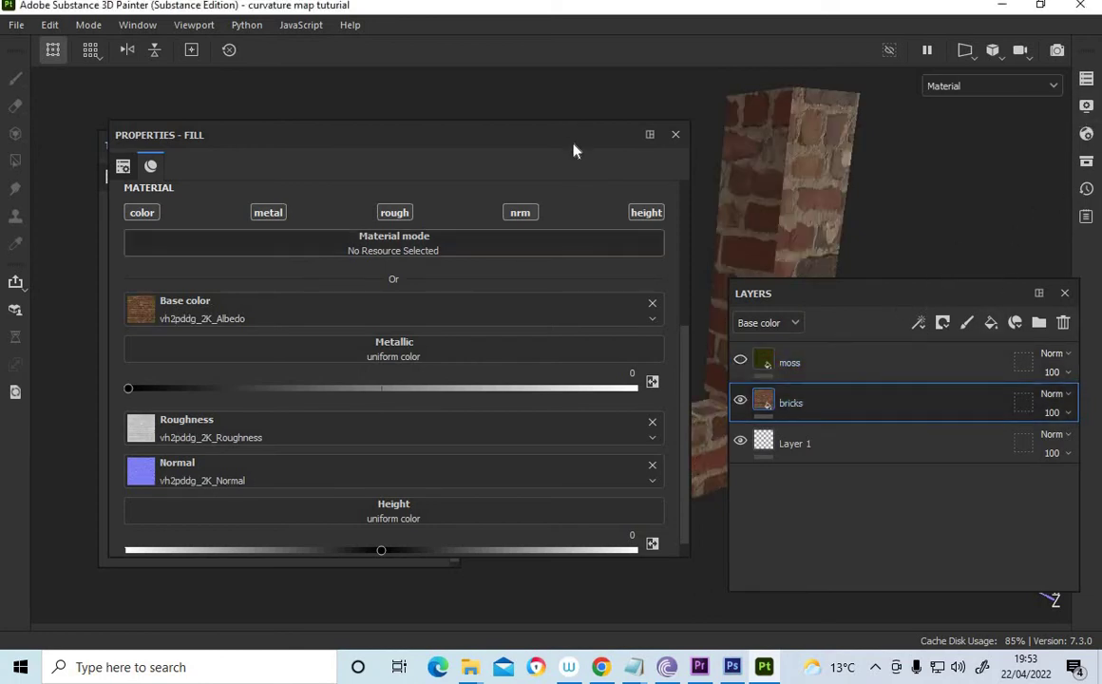
Step: Close the Display Settings and Texture Set Settings panels
left_click_drag(576, 164, 406, 177)
left_click_drag(888, 310, 968, 358)
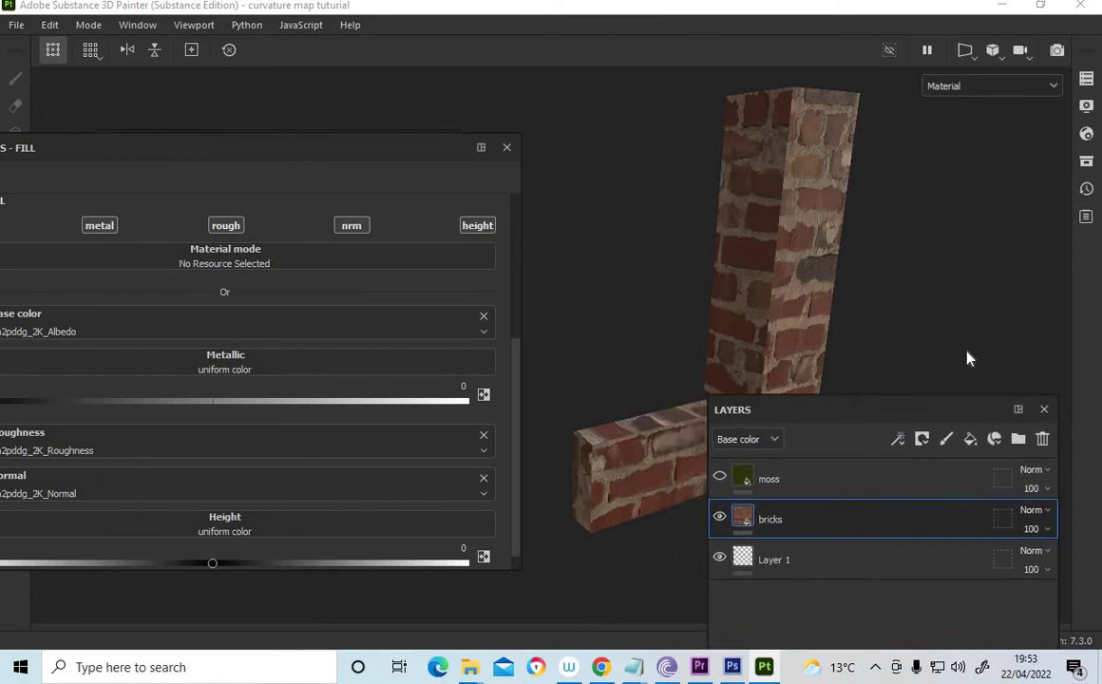
left_click(1088, 112)
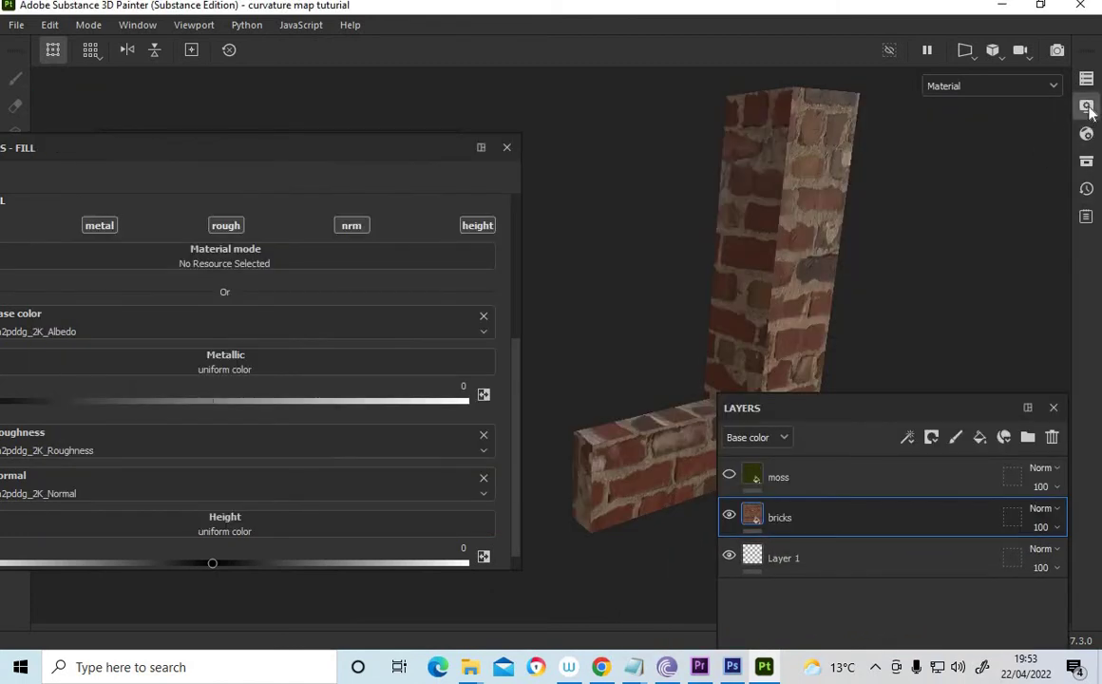
left_click(1088, 109)
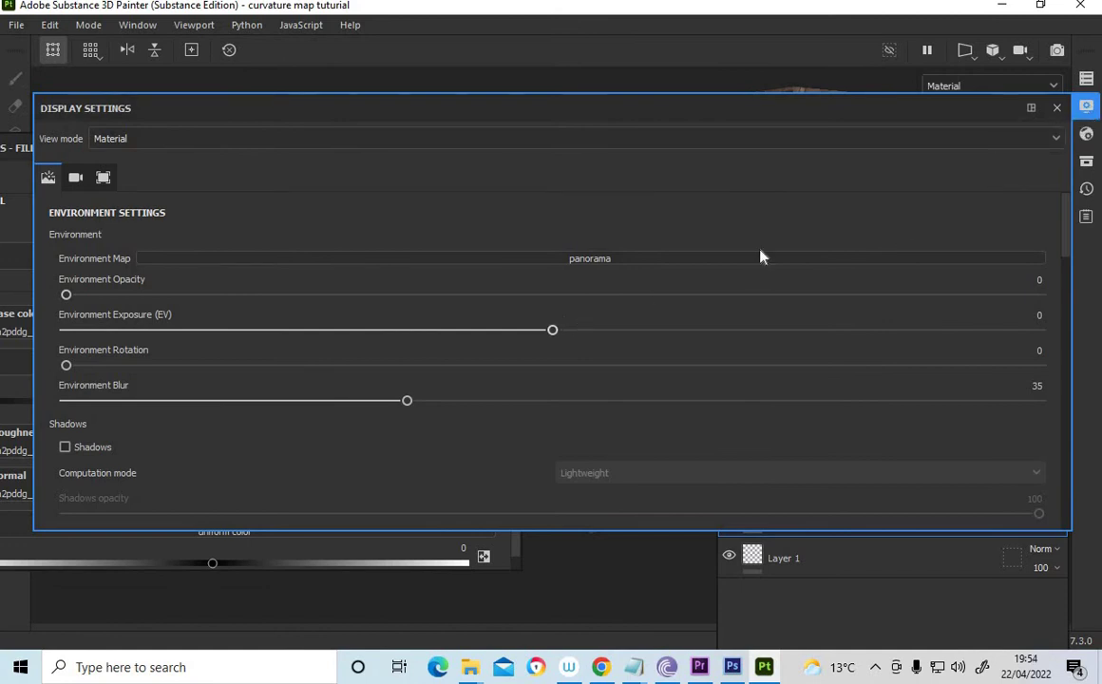
left_click(1086, 106)
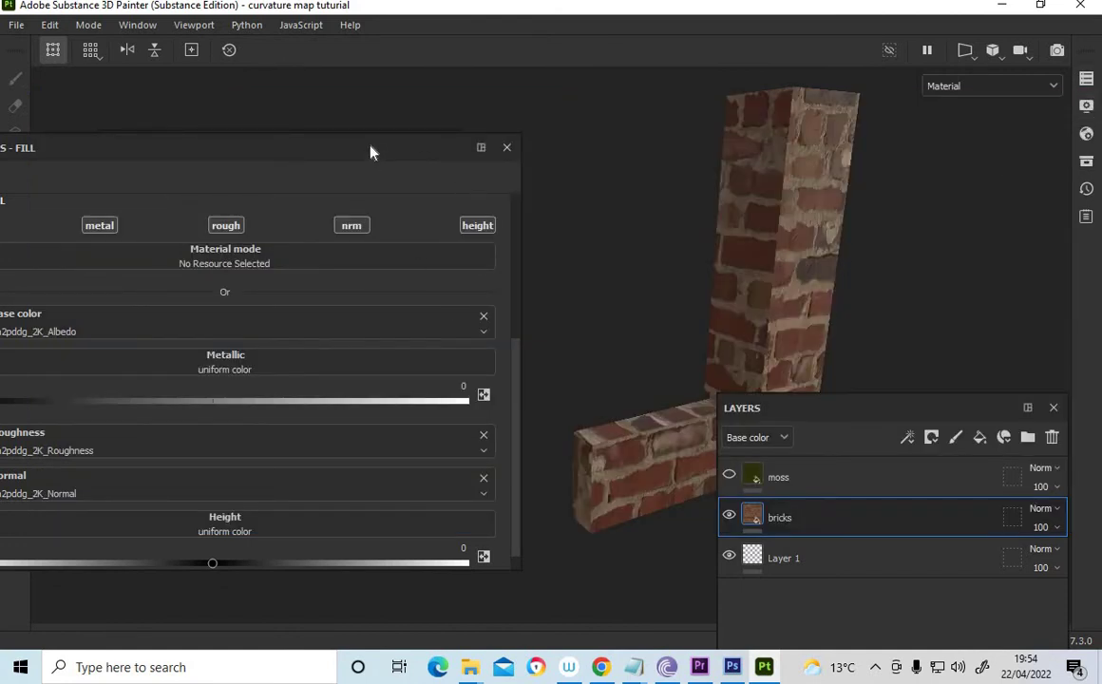
left_click_drag(371, 152, 569, 212)
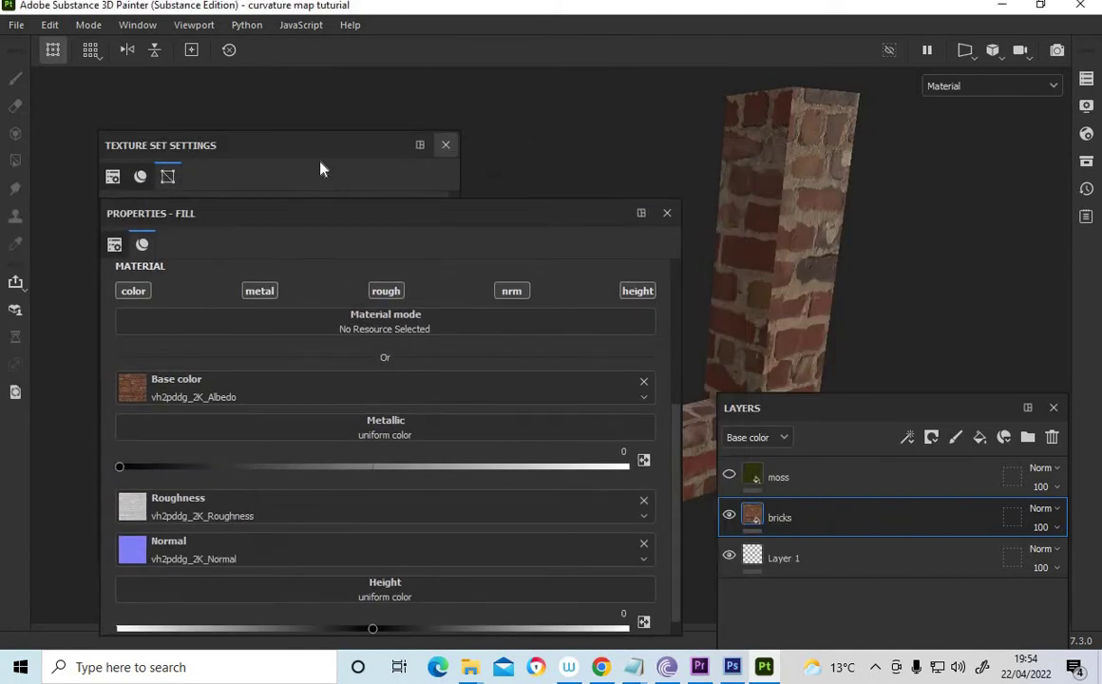
left_click_drag(321, 157, 285, 122)
left_click(359, 100)
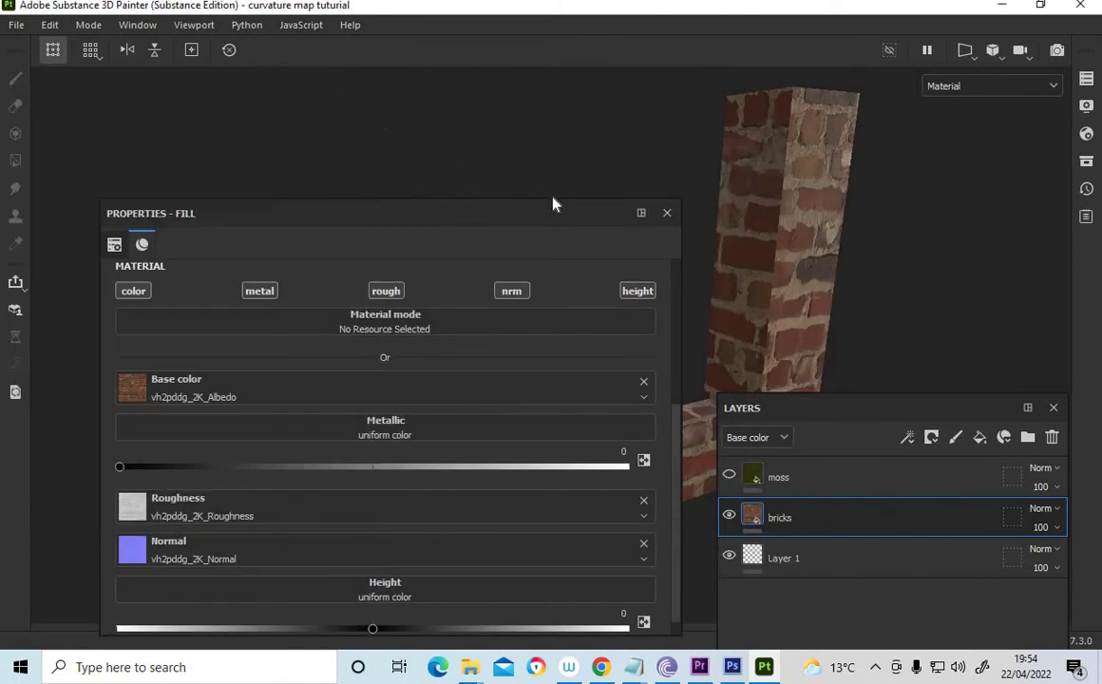
Step: Set the bricks layer's UV Scale to 1.77
left_click(979, 233)
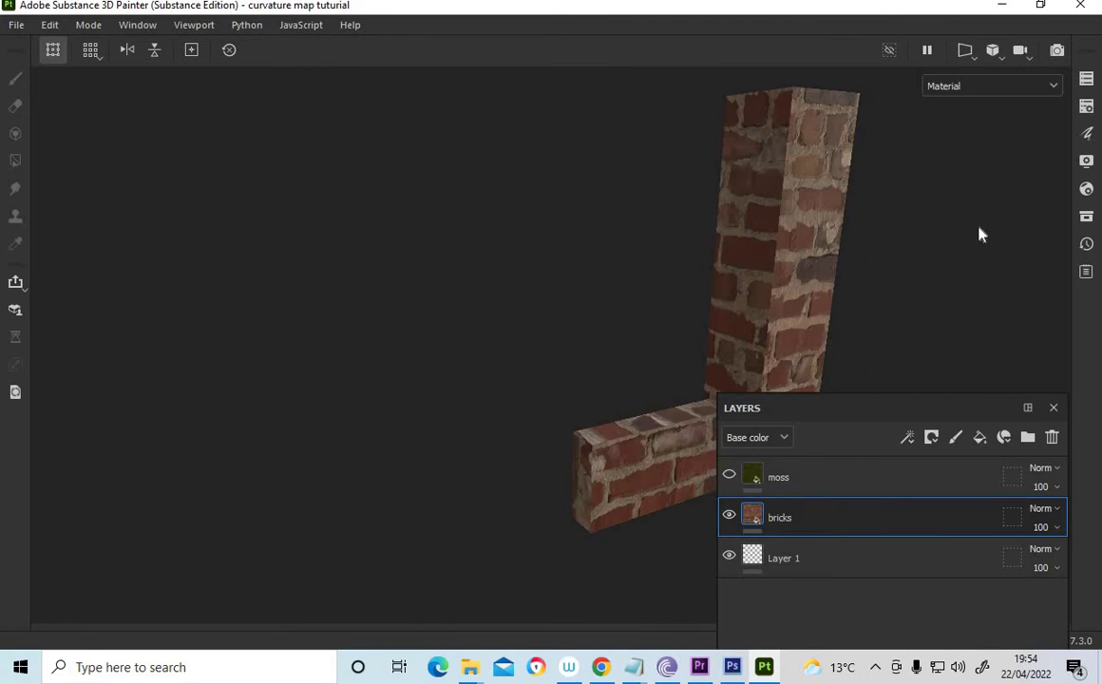
left_click(1087, 133)
scroll(824, 367, "up", 5)
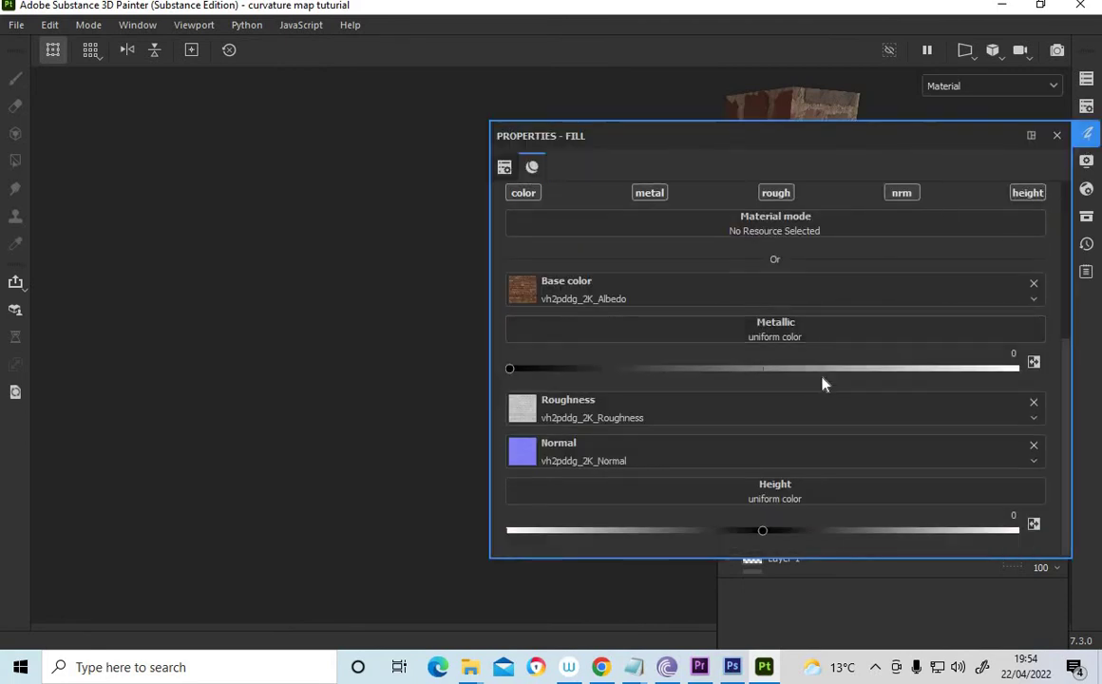
left_click_drag(673, 148, 229, 188)
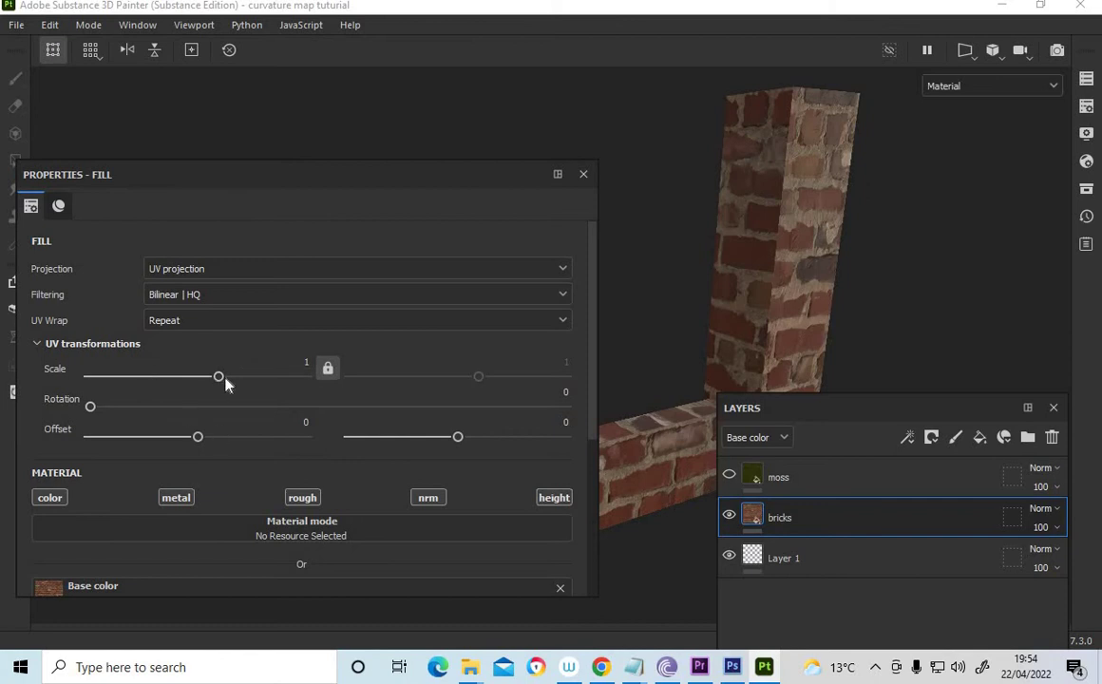
left_click_drag(218, 380, 225, 406)
Step: Set the moss layer's UV Scale to 5.21
left_click_drag(811, 416, 839, 237)
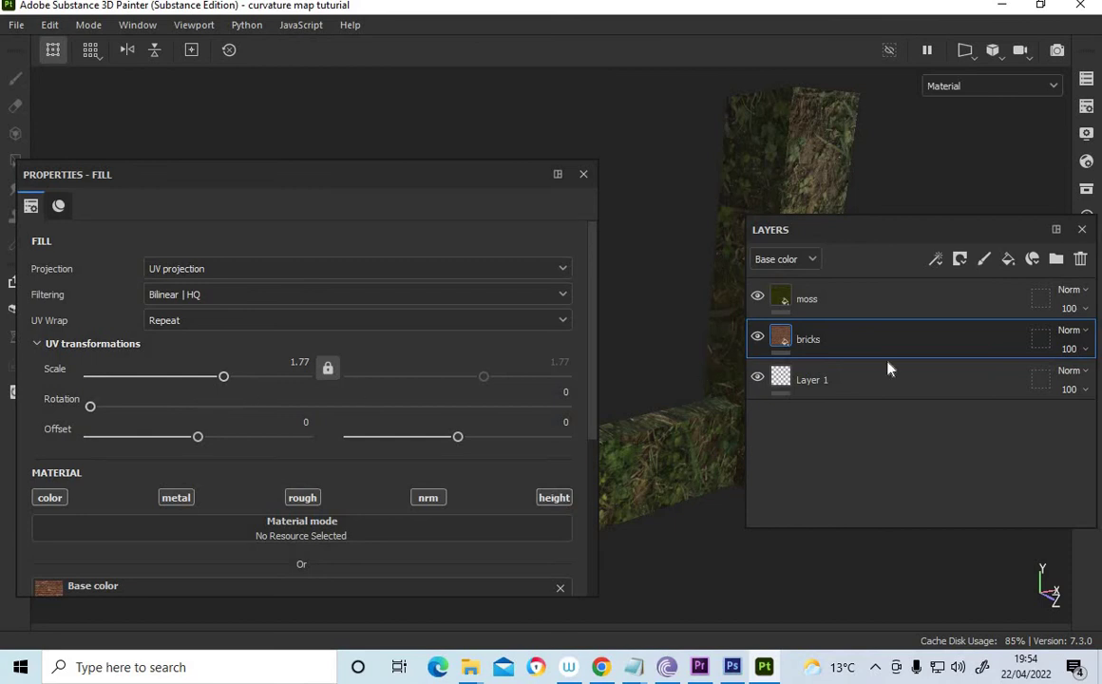
left_click(841, 300)
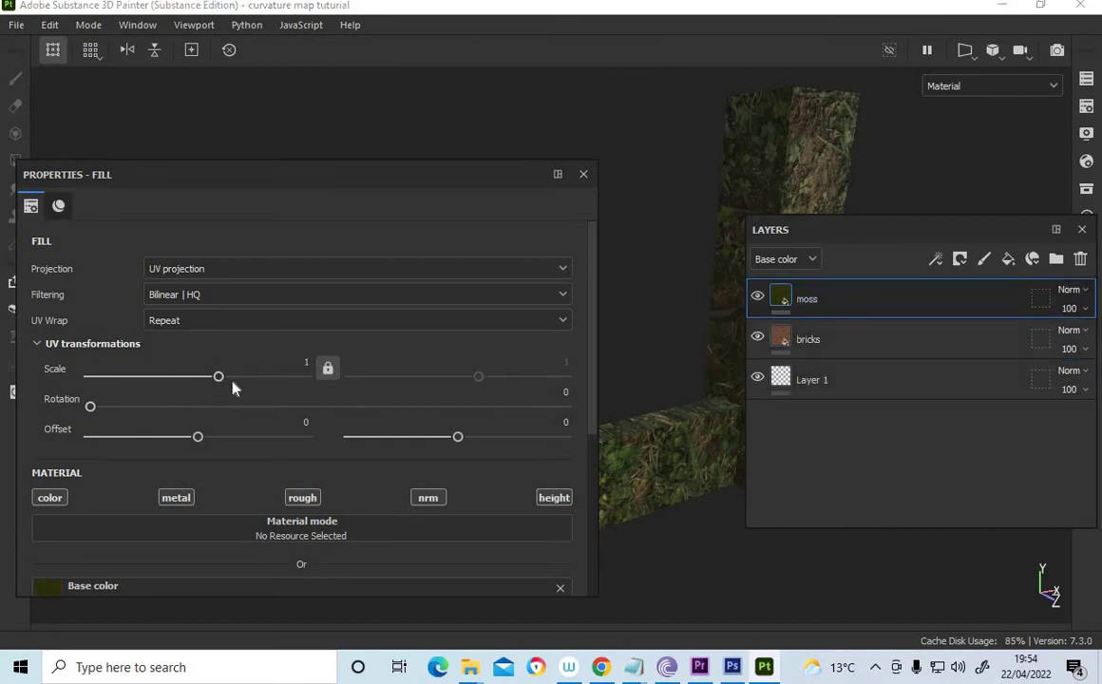
left_click_drag(233, 379, 236, 381)
Step: Add a black mask to the moss layer
left_click_drag(903, 229, 923, 431)
left_click(945, 430)
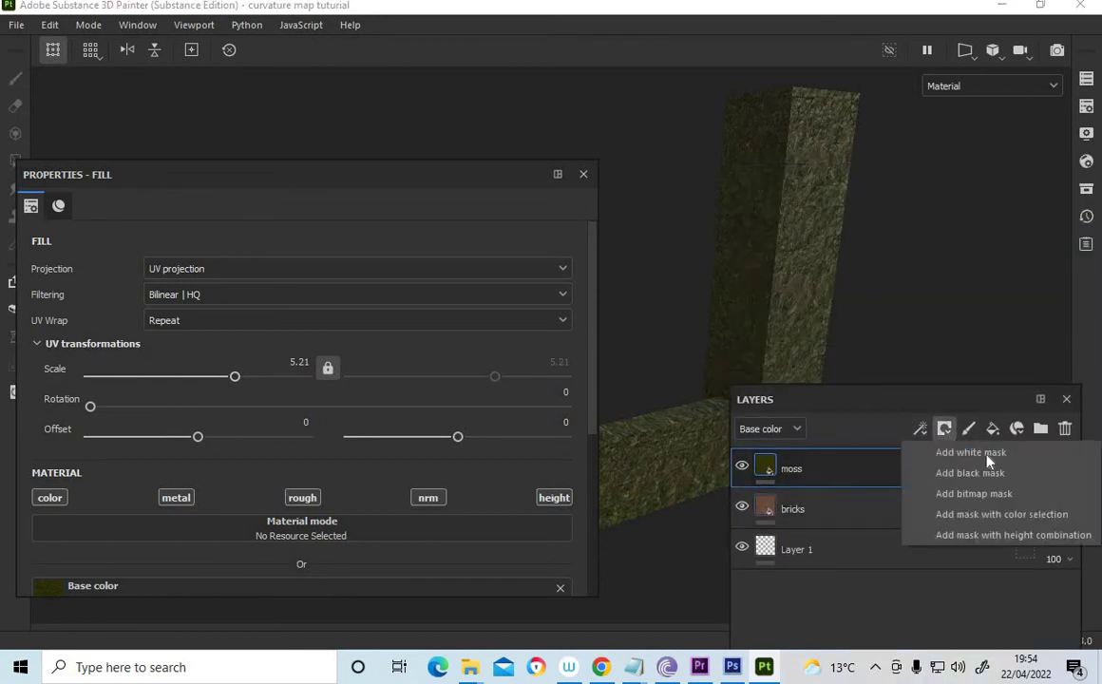
left_click(983, 475)
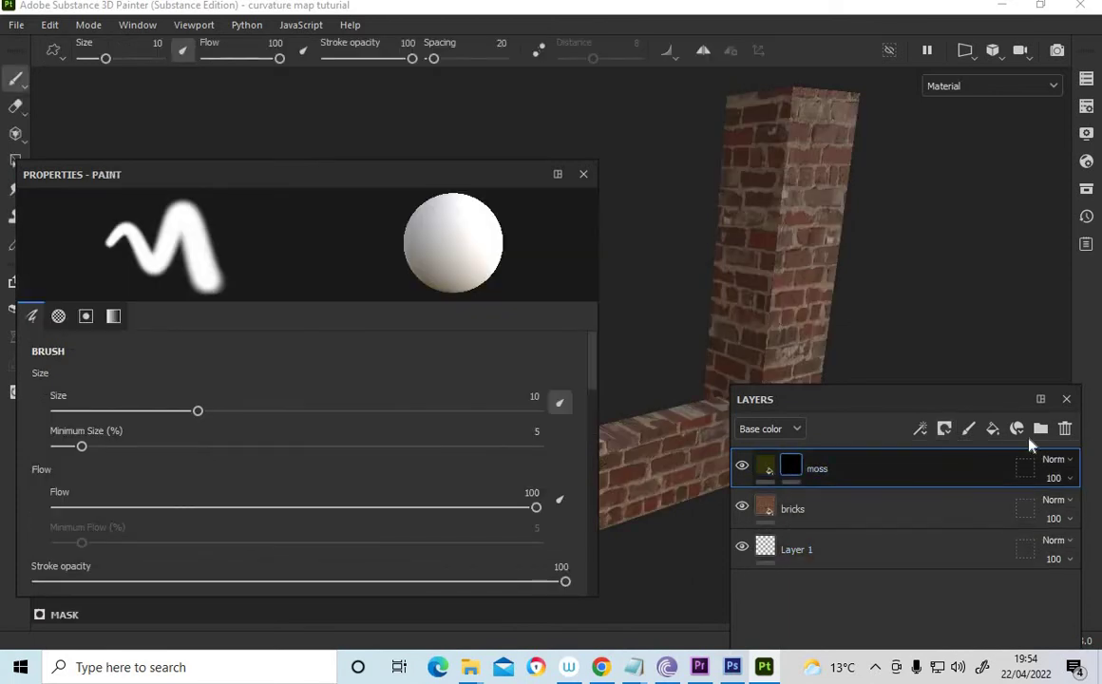
Step: Add a generator to the moss mask and set it to Metal Edge Wear
left_click(920, 429)
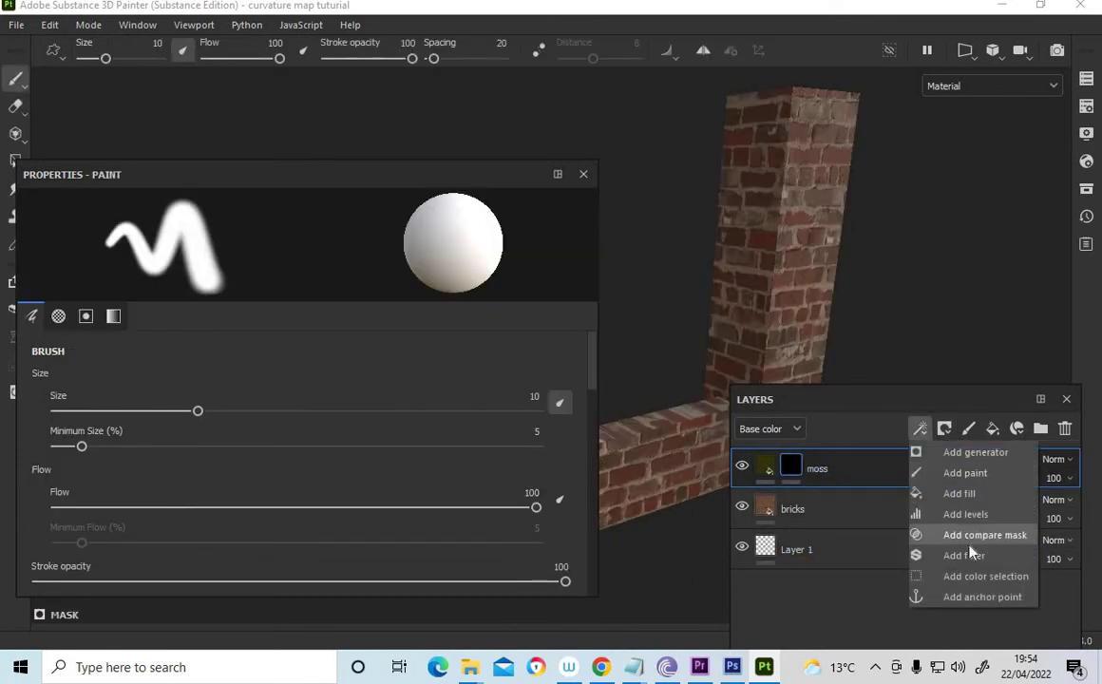
left_click(972, 453)
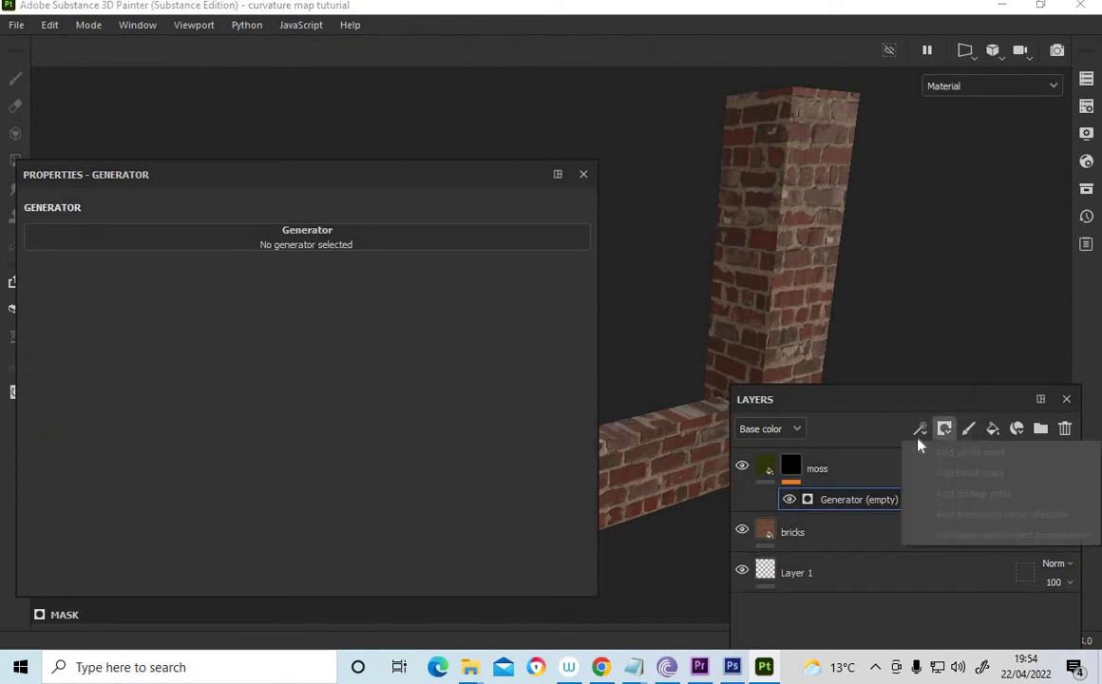
mouse_move(927, 439)
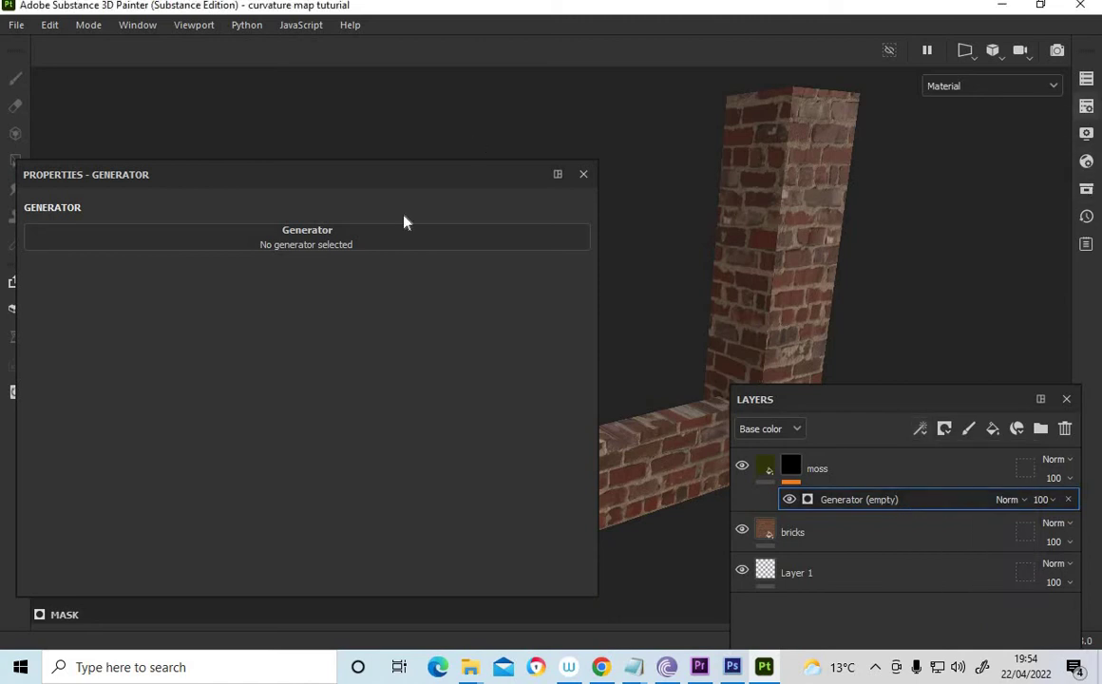
left_click(351, 236)
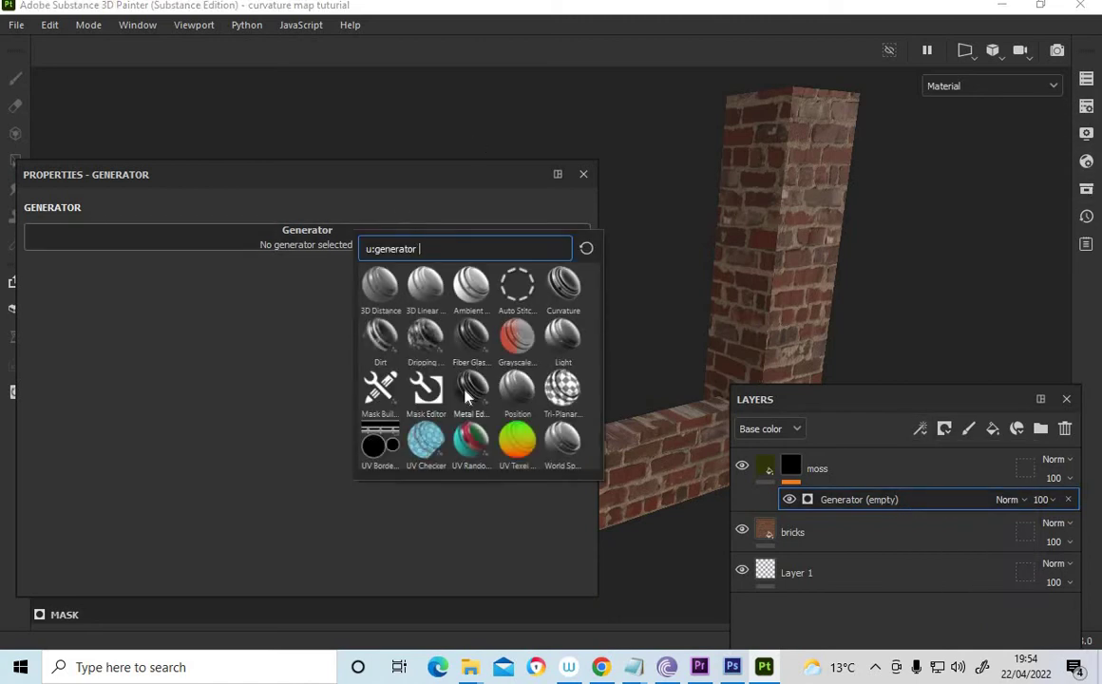
left_click(470, 391)
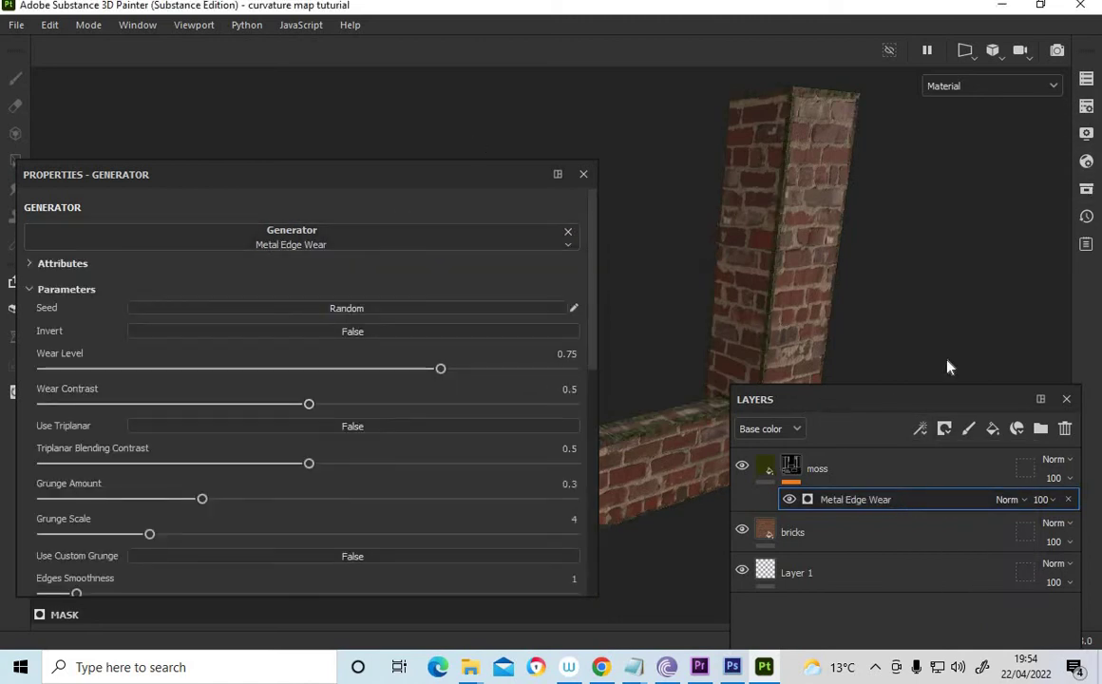
Step: Set the moss generator's Wear Level to 0.89 and Edges Smoothness to 14.91
scroll(314, 456, "down", 5)
scroll(144, 380, "up", 1)
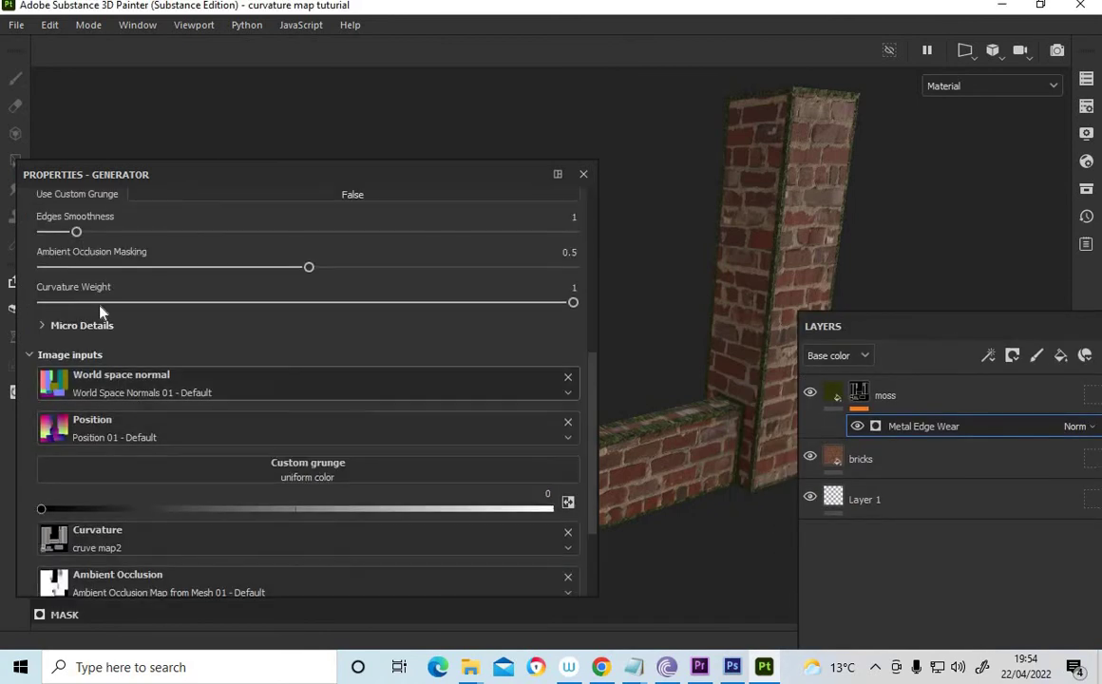
scroll(120, 285, "up", 1)
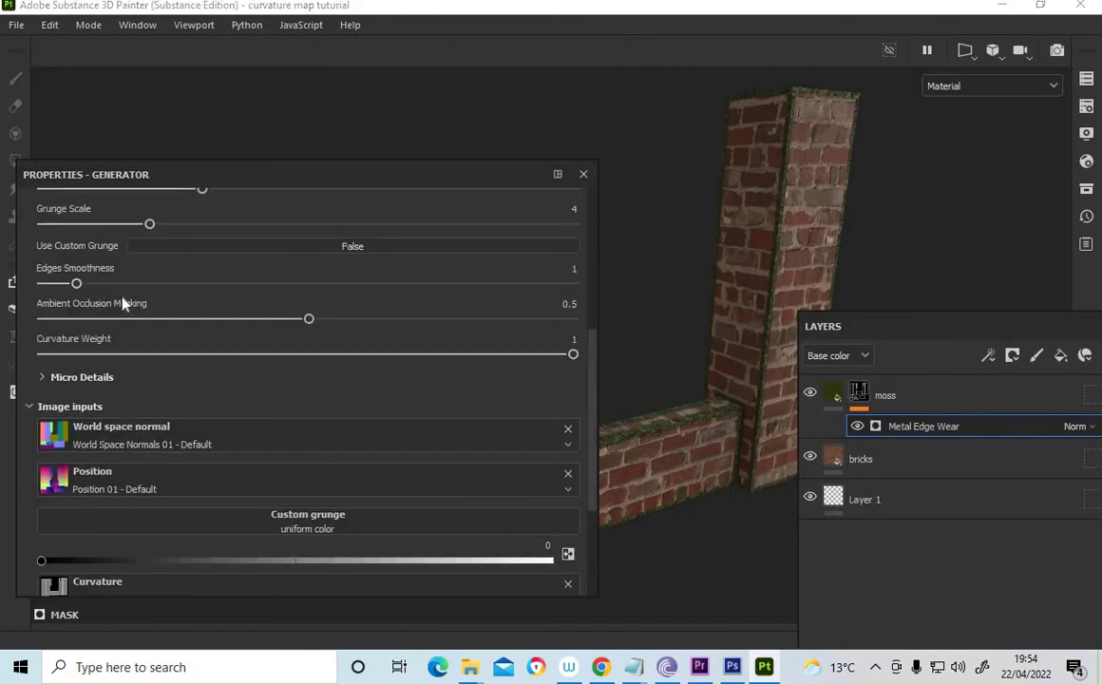
left_click_drag(76, 283, 514, 384)
scroll(467, 379, "up", 4)
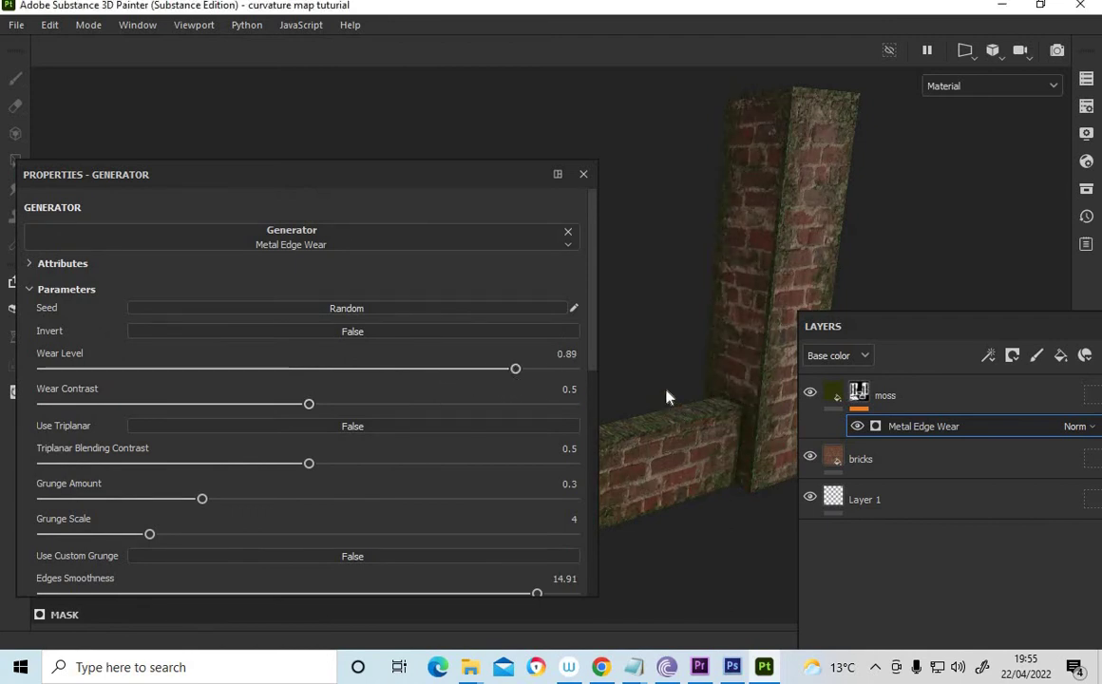
key("super")
left_click_drag(732, 247, 769, 156, "alt")
left_click_drag(943, 321, 910, 229)
Step: Copy the bricks layer and paste it above the moss layer
left_click(862, 373)
right_click(861, 369)
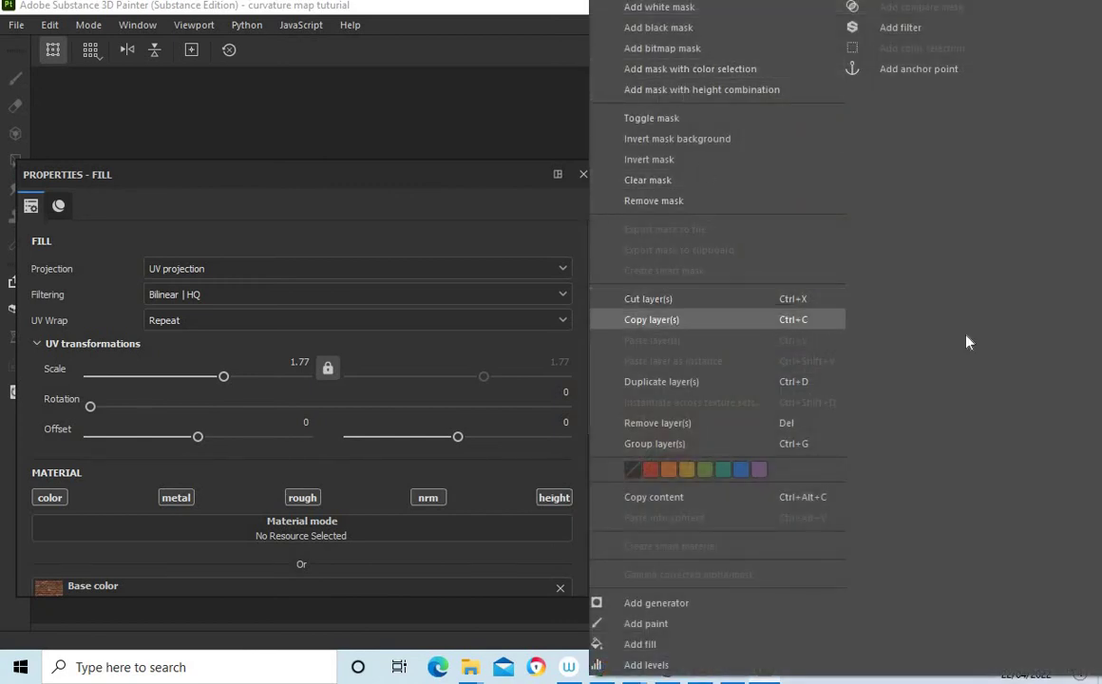
left_click(673, 320)
left_click(890, 306)
right_click(893, 302)
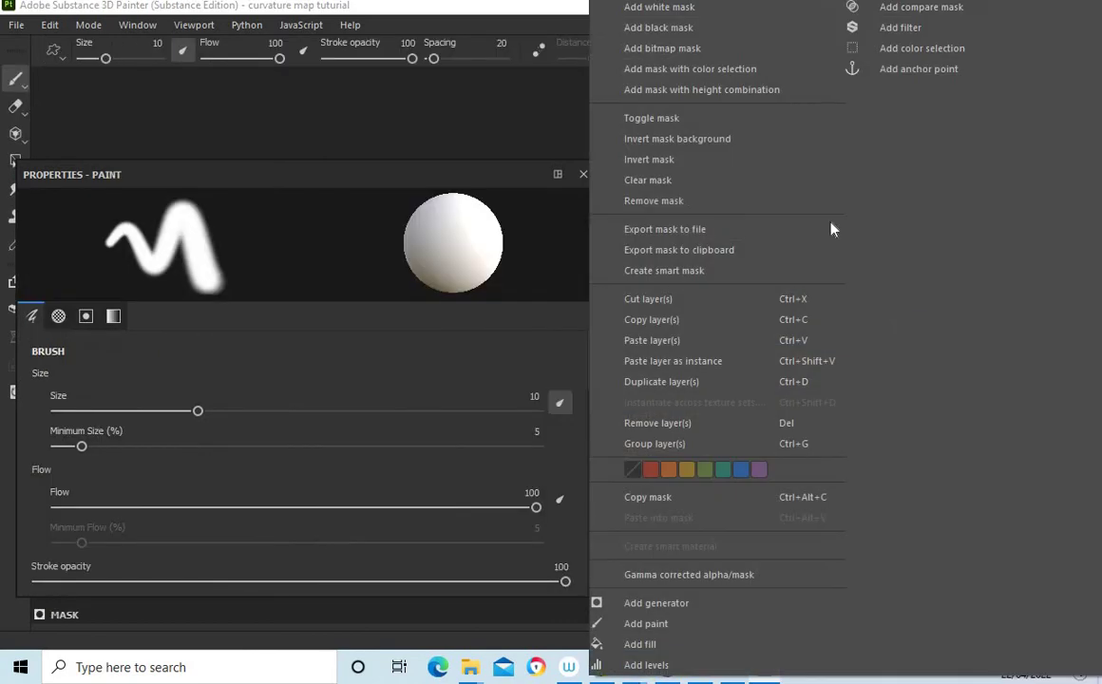
left_click(675, 340)
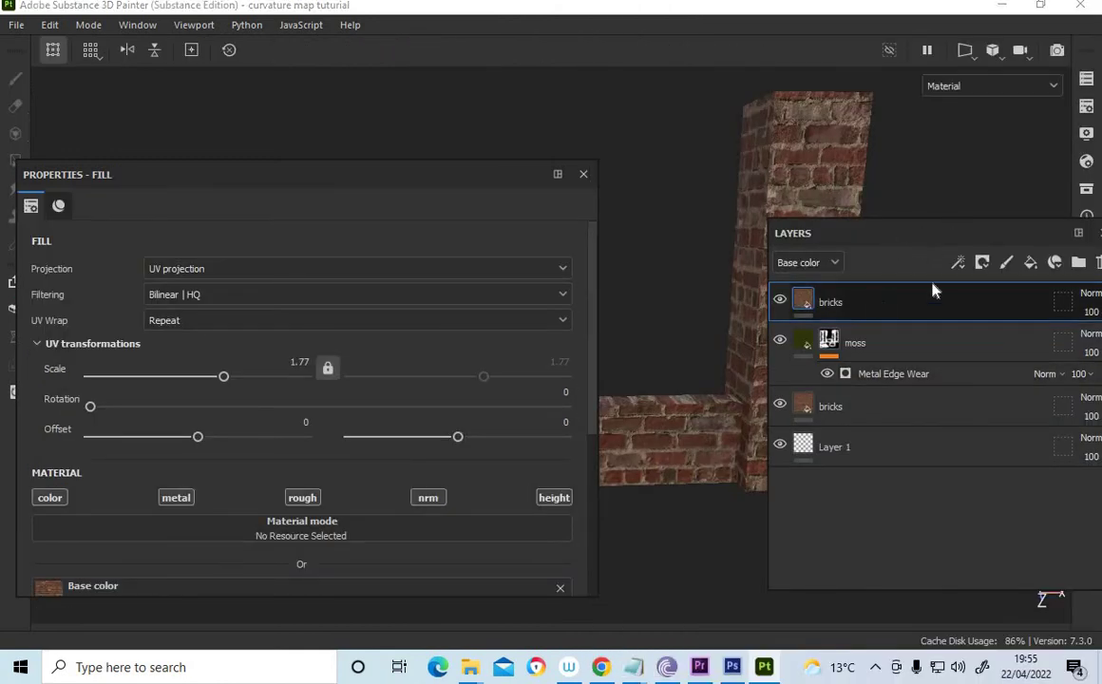
Step: Add a black mask to the new top bricks layer
left_click(958, 264)
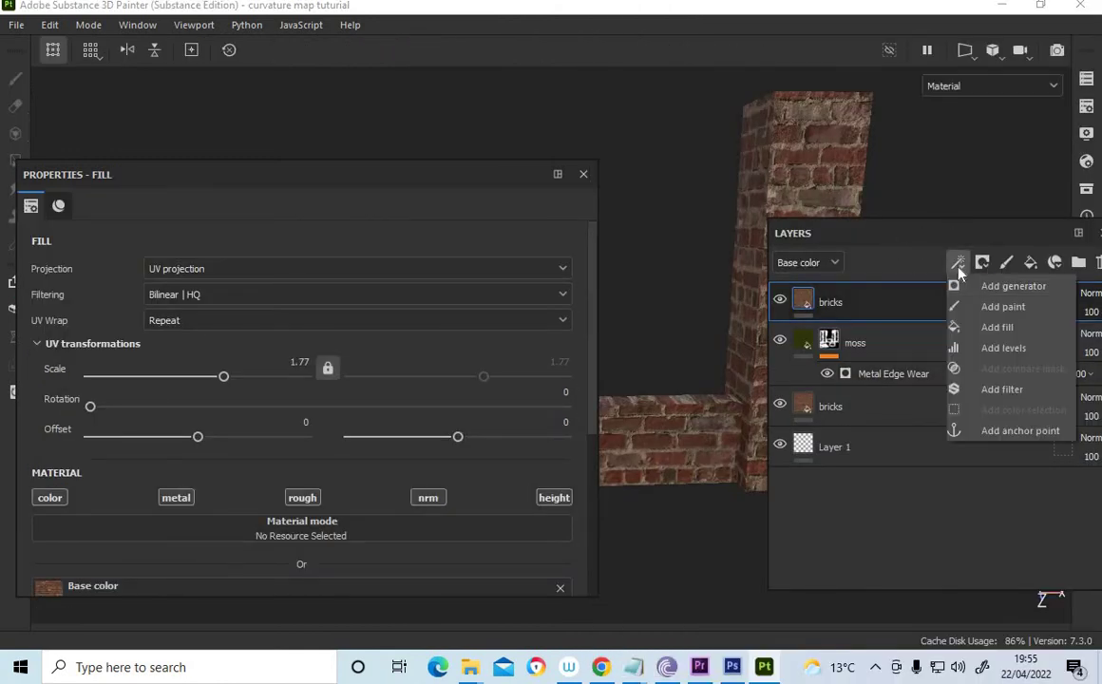
left_click(957, 269)
left_click(983, 268)
left_click(977, 305)
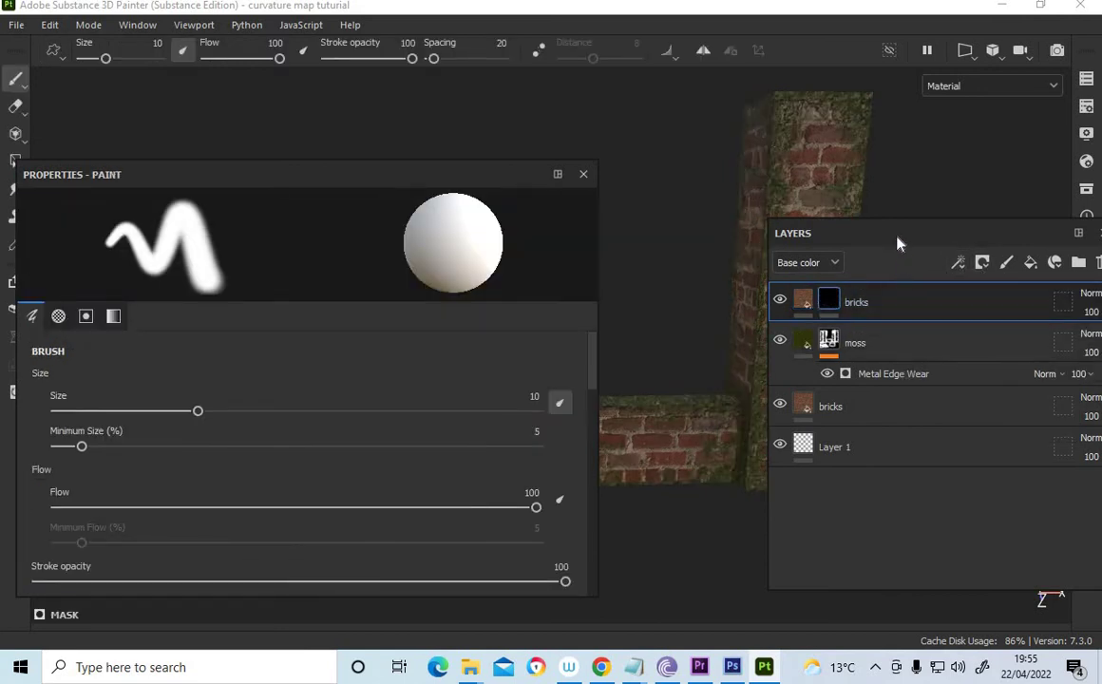
Step: Set the brush size to 27.49 and paint bricks back over moss at the pillar top
left_click_drag(896, 242, 923, 257)
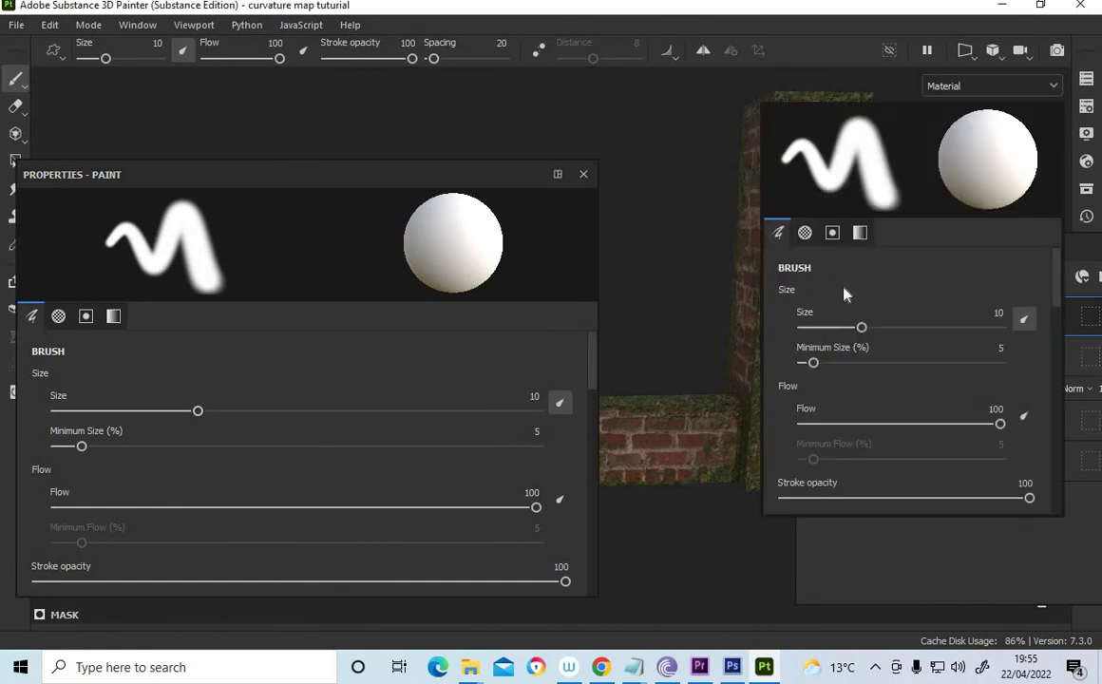
left_click(903, 328)
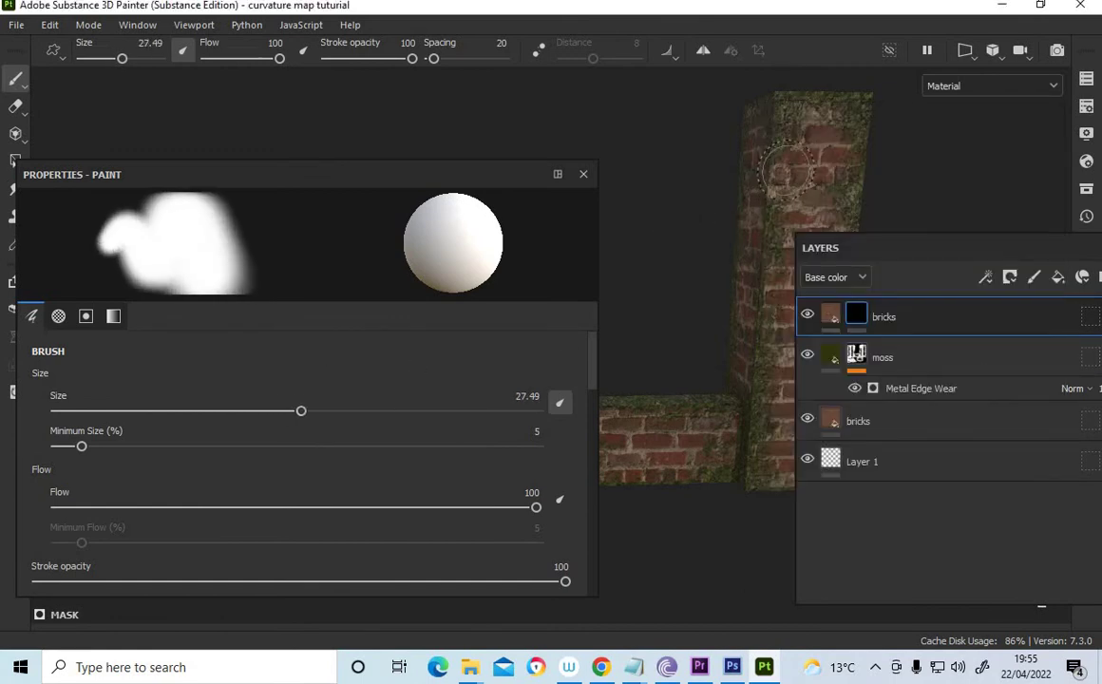
left_click_drag(779, 99, 866, 112)
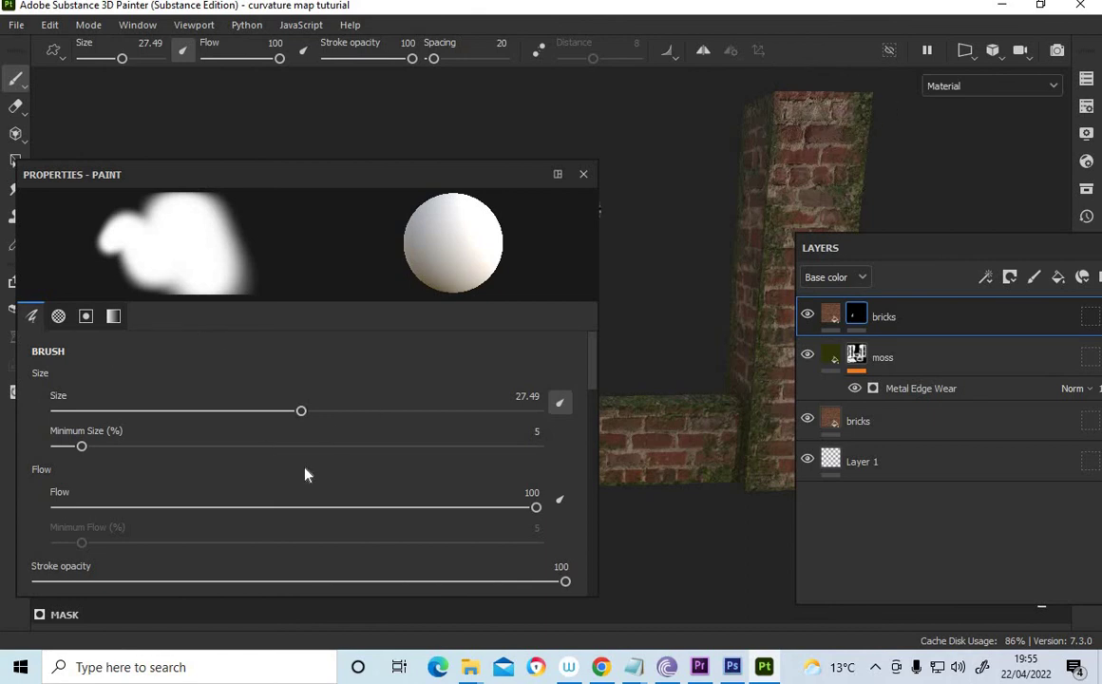
scroll(300, 449, "down", 5)
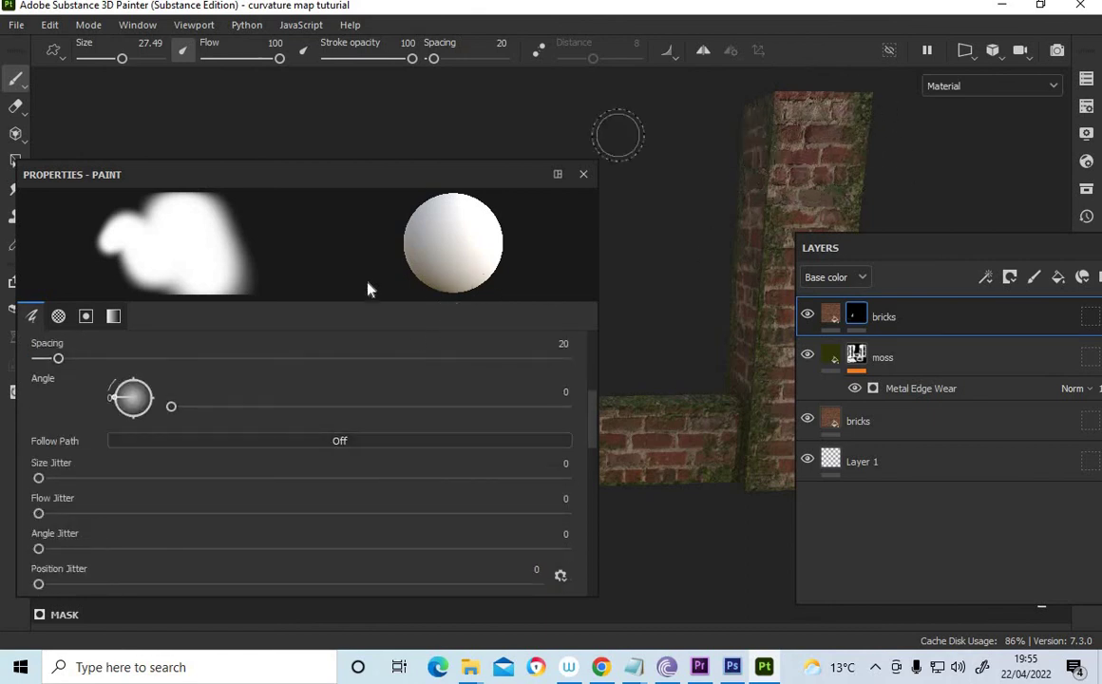
Step: Drop the brush hardness to 0 and raise the brush size to 44.15
left_click_drag(339, 181, 396, 168)
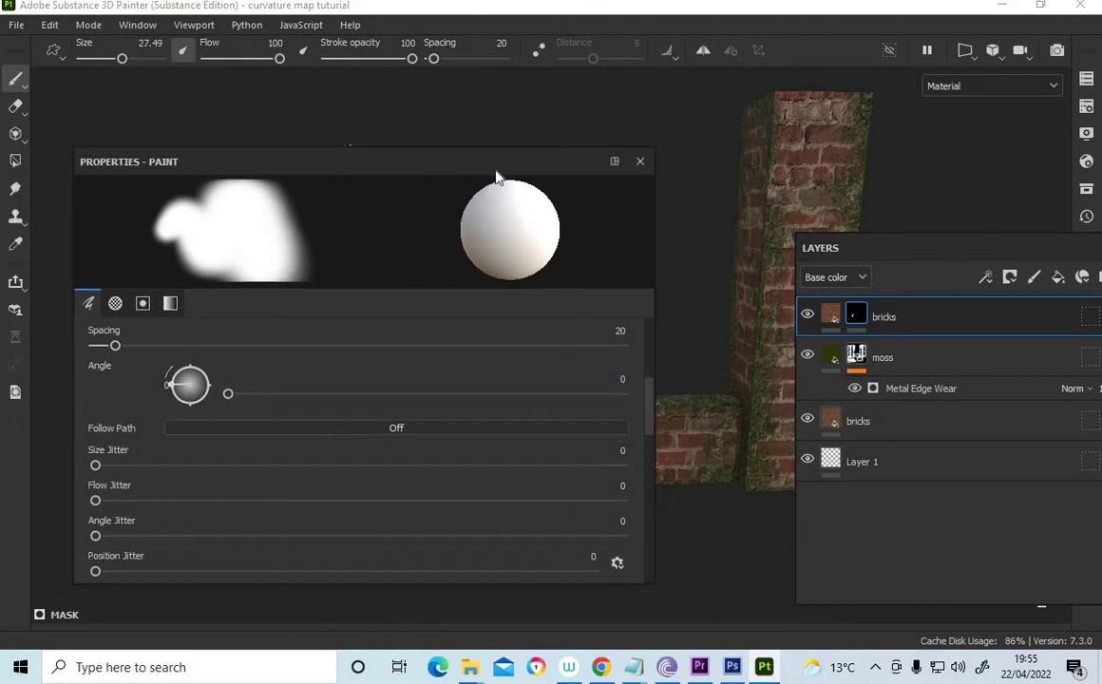
scroll(323, 428, "down", 5)
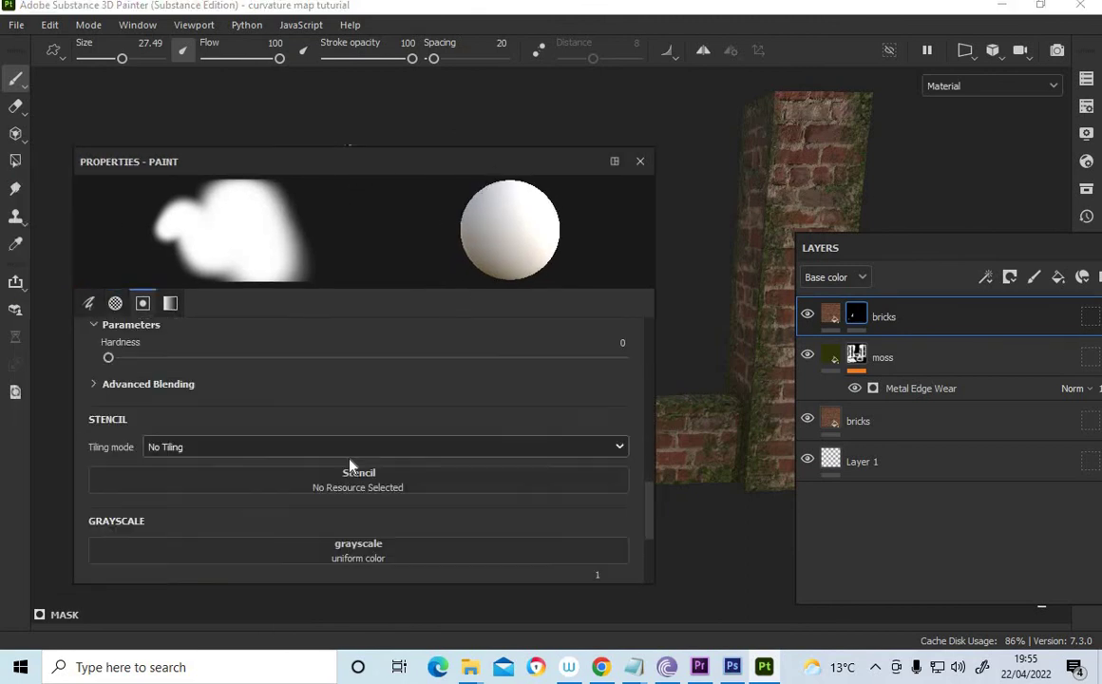
scroll(214, 476, "up", 2)
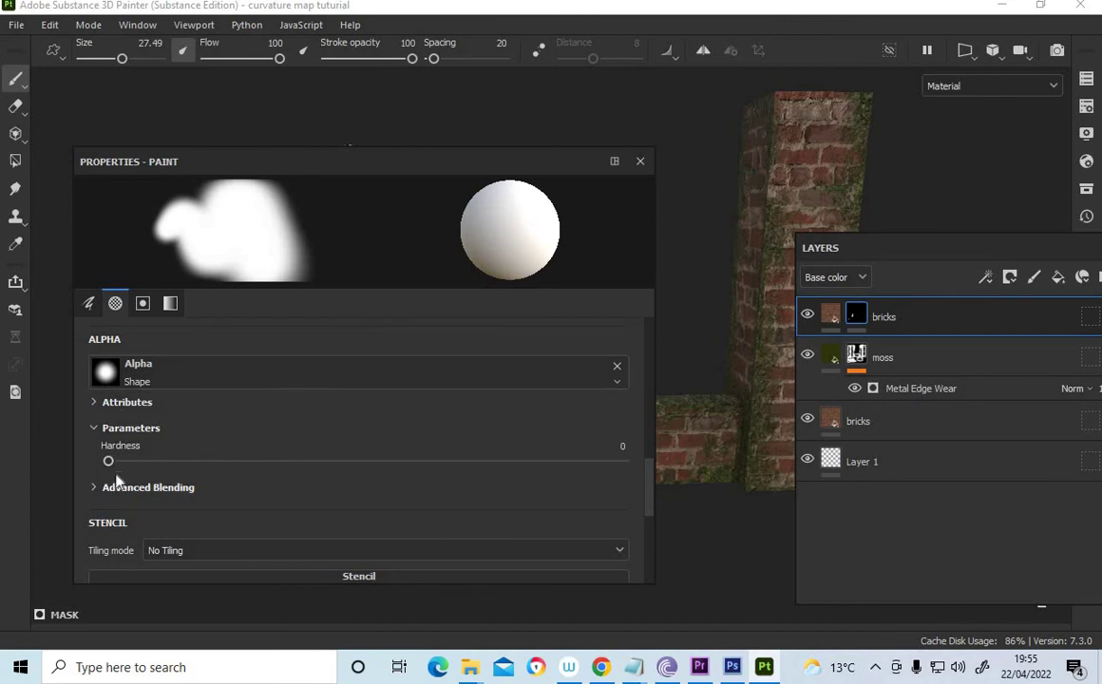
mouse_move(109, 463)
left_mouse_down()
mouse_move(599, 461)
mouse_move(86, 447)
left_mouse_up()
scroll(237, 413, "down", 3)
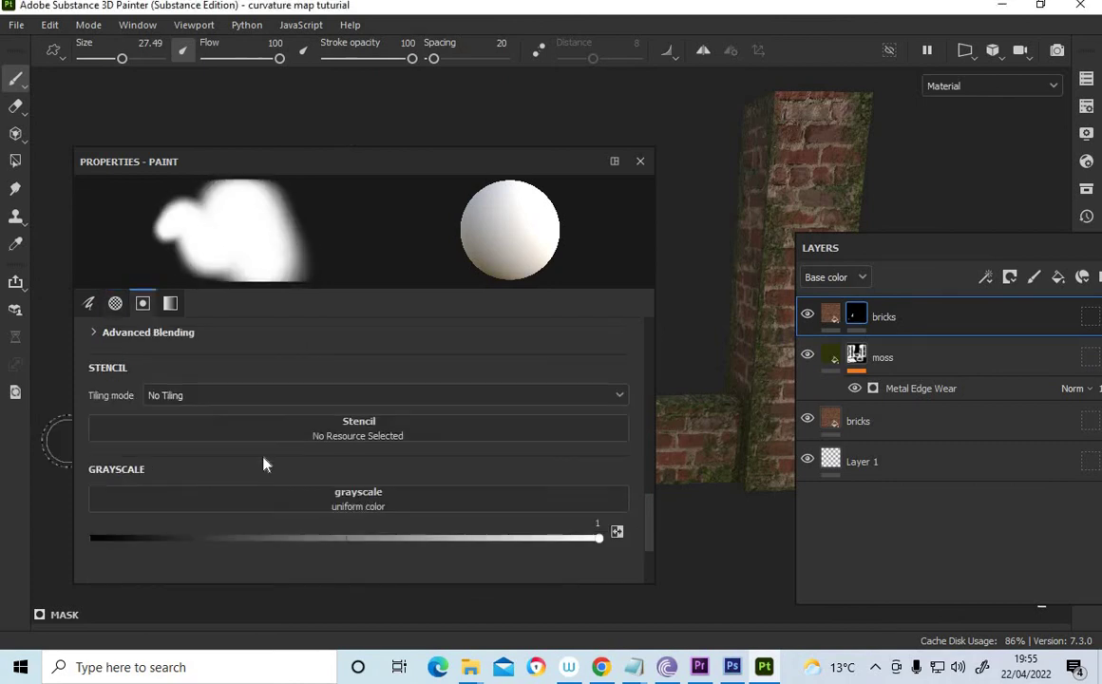
right_click(787, 169)
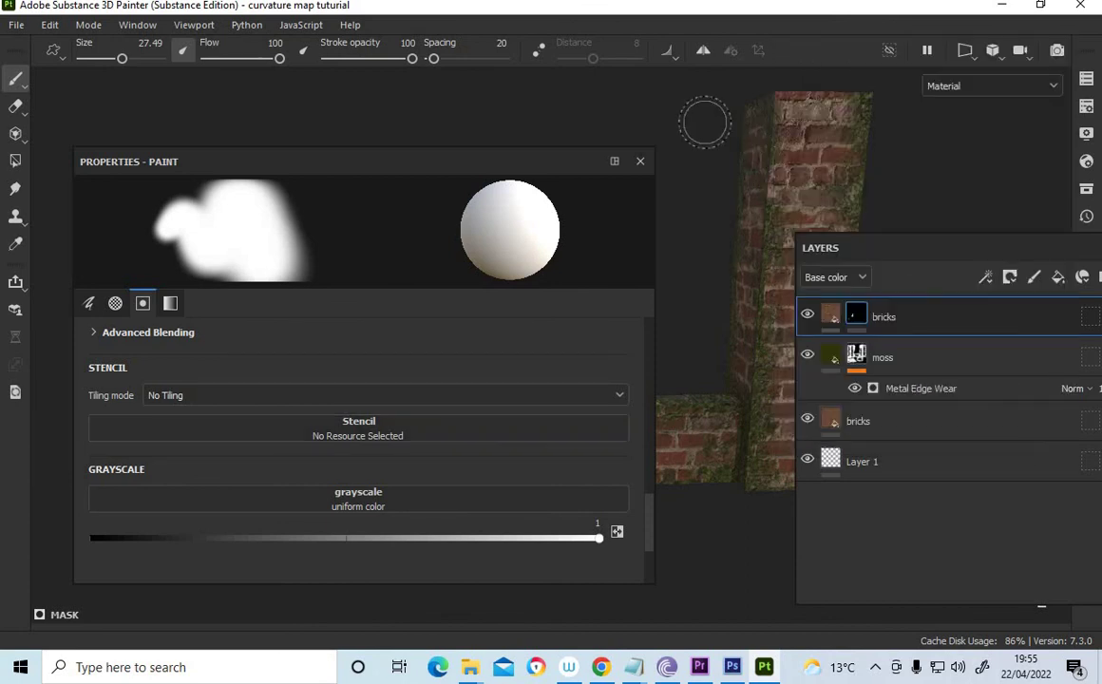
right_click_drag(809, 155, 851, 139, "ctrl")
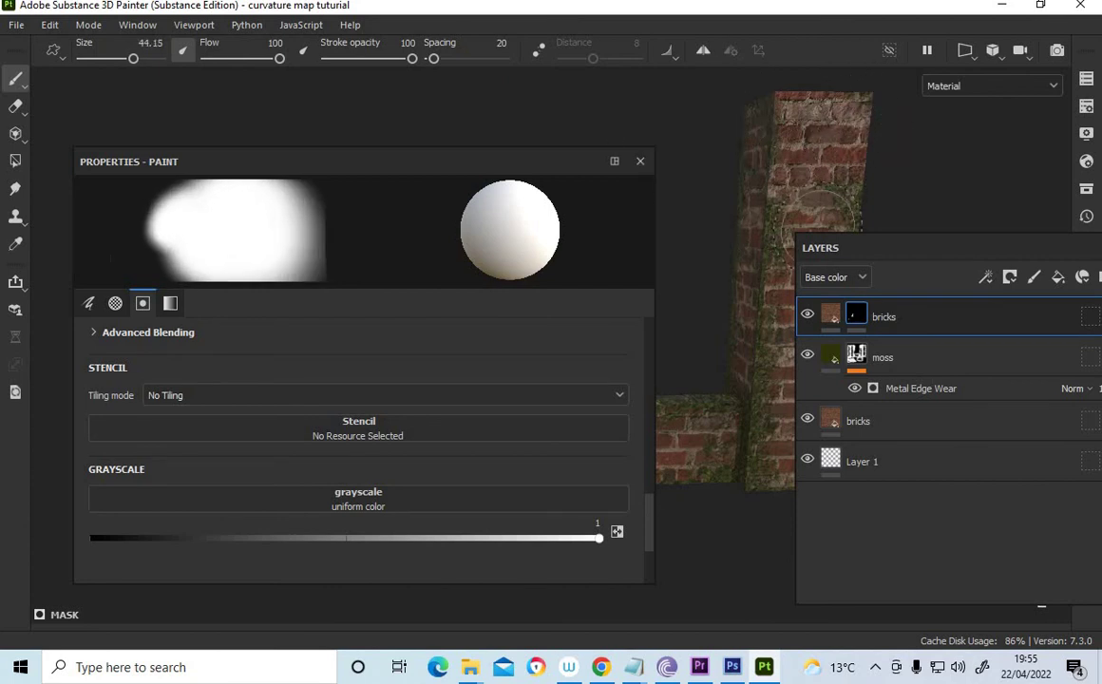
mouse_move(952, 249)
left_mouse_down()
mouse_move(852, 351)
mouse_move(862, 409)
left_mouse_up()
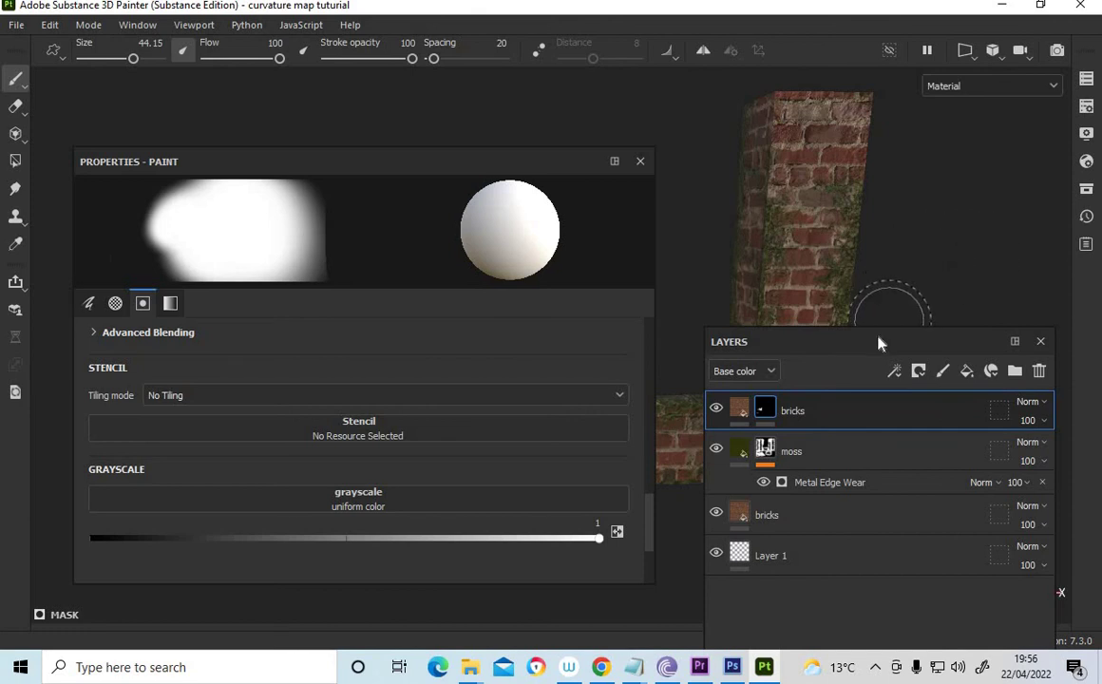
Step: Lower the moss layer's opacity to 75, then reselect the top bricks layer
left_click_drag(940, 341, 907, 304)
left_click(898, 359)
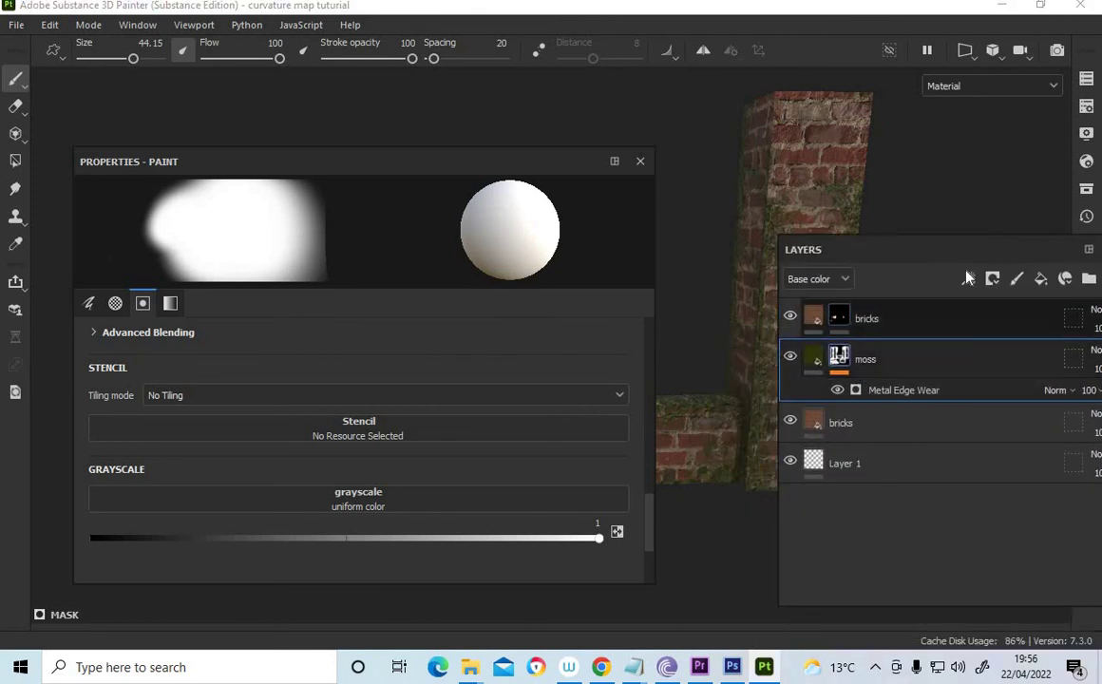
left_click_drag(831, 253, 693, 279)
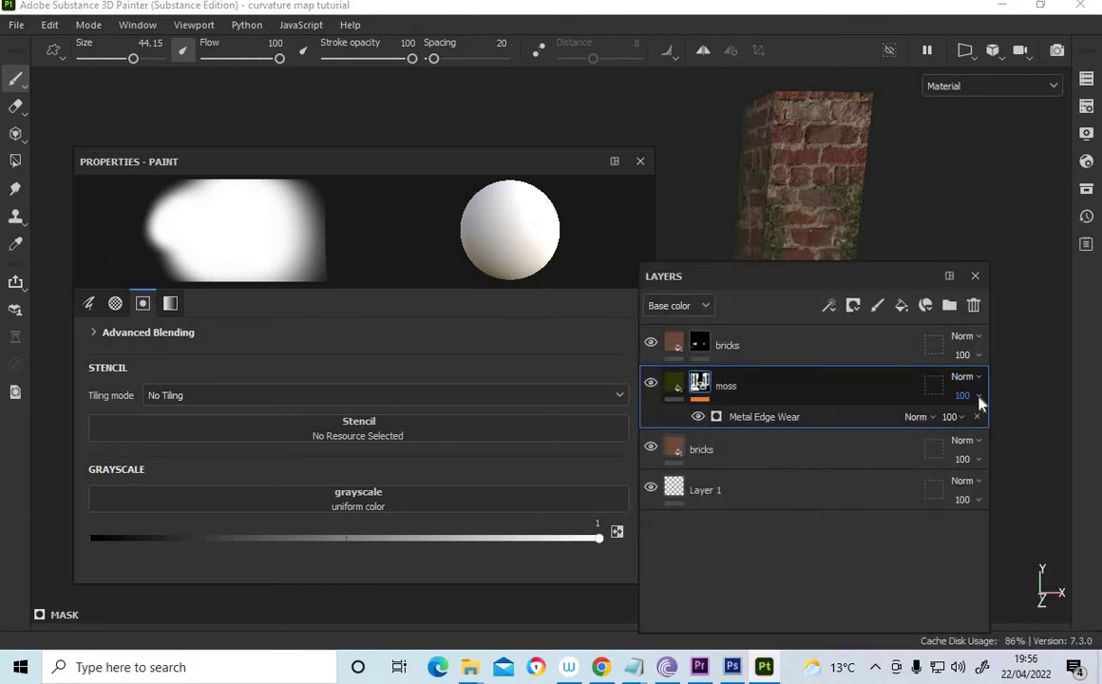
left_click(976, 397)
mouse_move(1020, 428)
left_mouse_down()
mouse_move(996, 431)
mouse_move(1015, 443)
left_mouse_up()
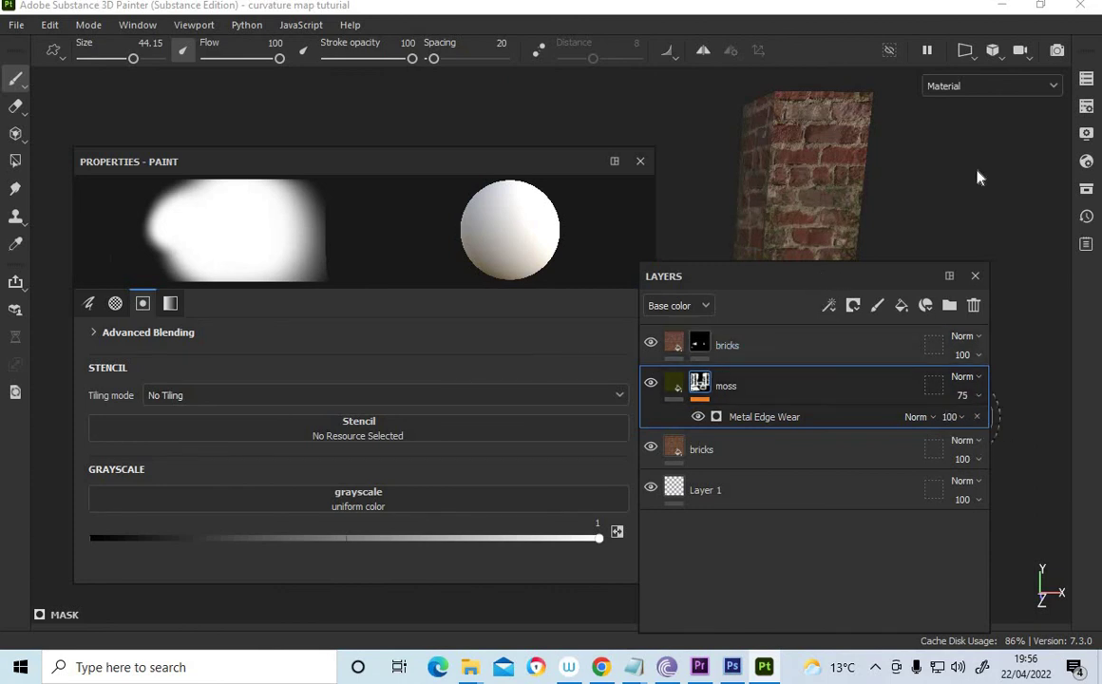
mouse_move(808, 276)
left_mouse_down()
mouse_move(860, 215)
mouse_move(796, 333)
mouse_move(811, 333)
left_mouse_up()
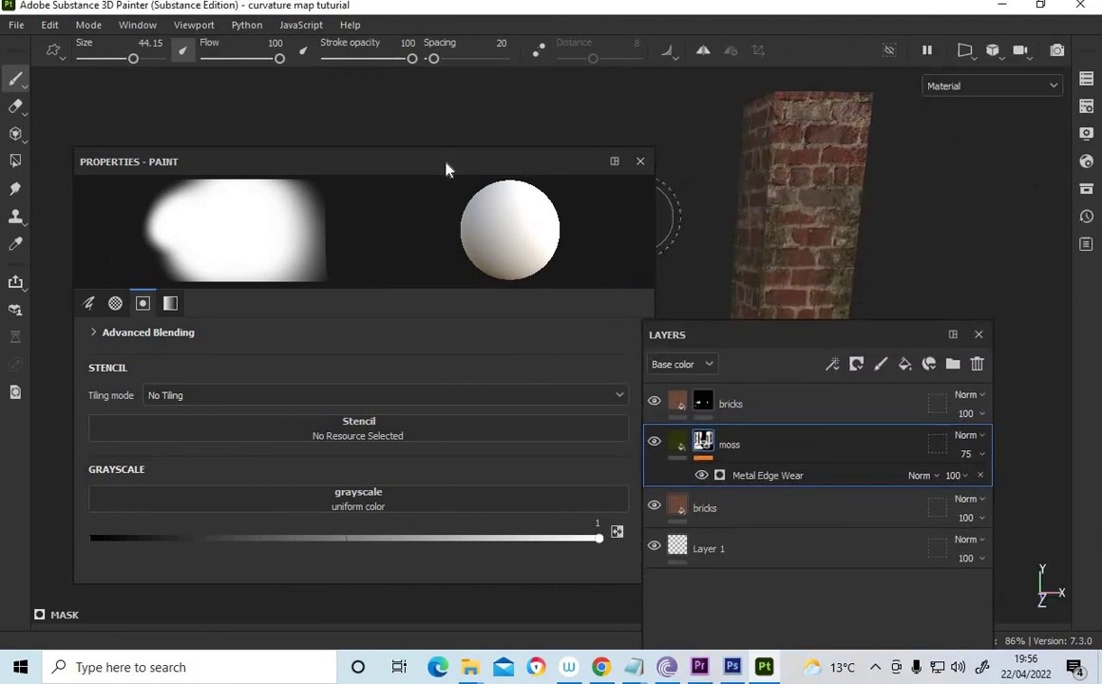
left_click_drag(337, 171, 124, 203)
left_click_drag(722, 335, 323, 244)
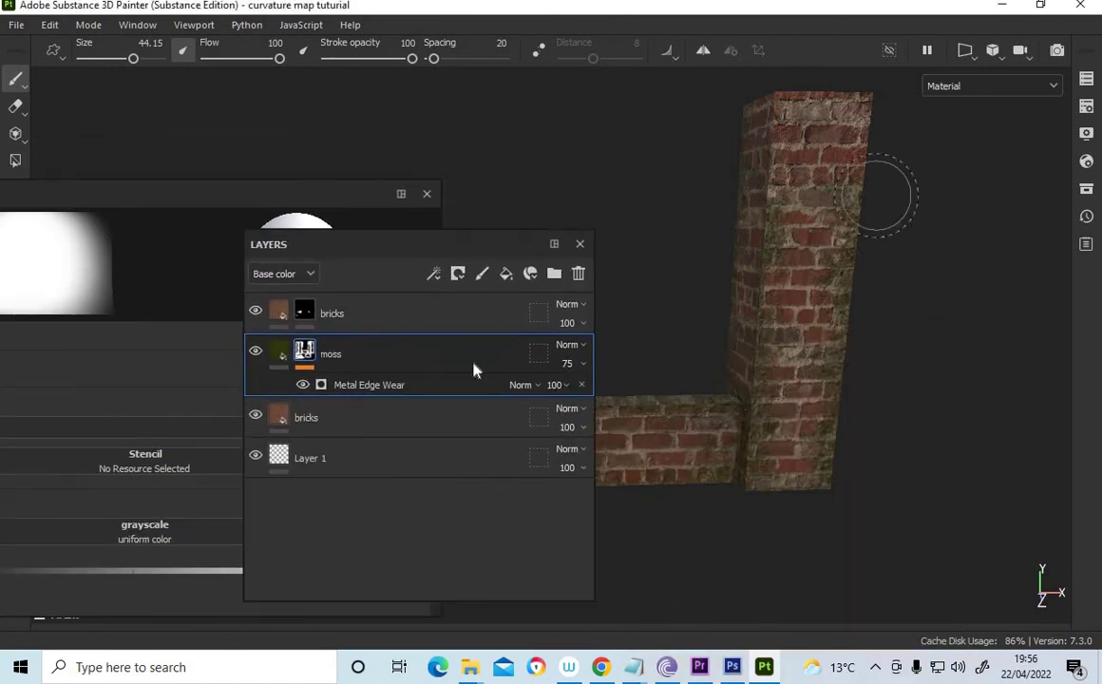
left_click(332, 314)
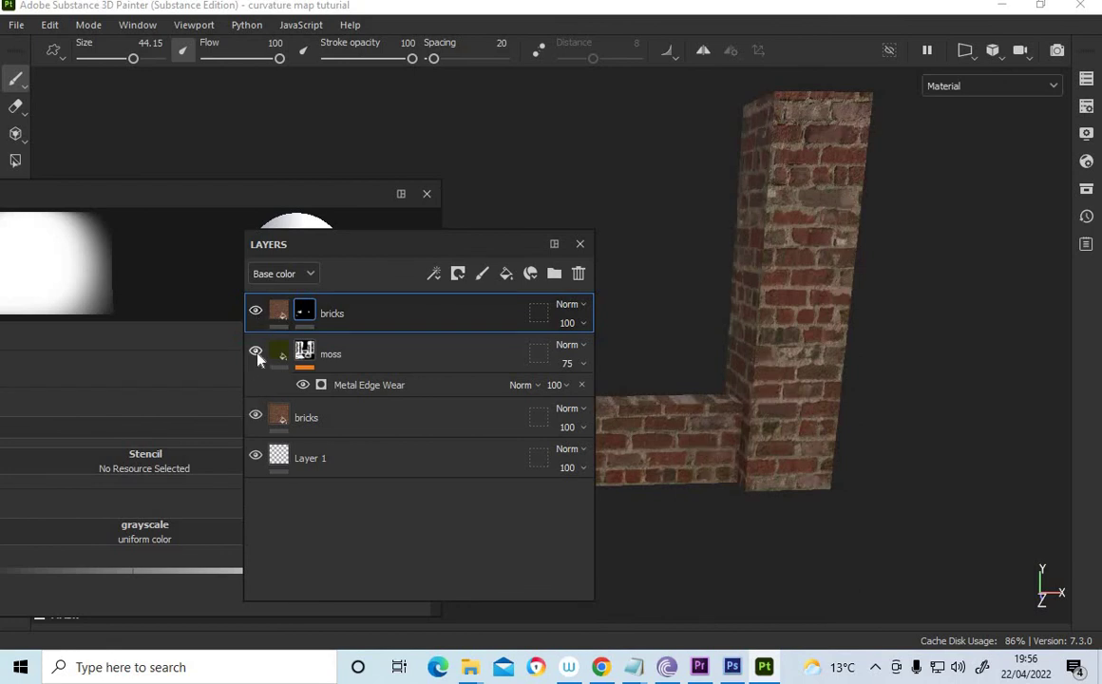
Step: Close the floating Layers panel and the Properties - Paint brush settings window
left_click_drag(435, 258, 863, 230)
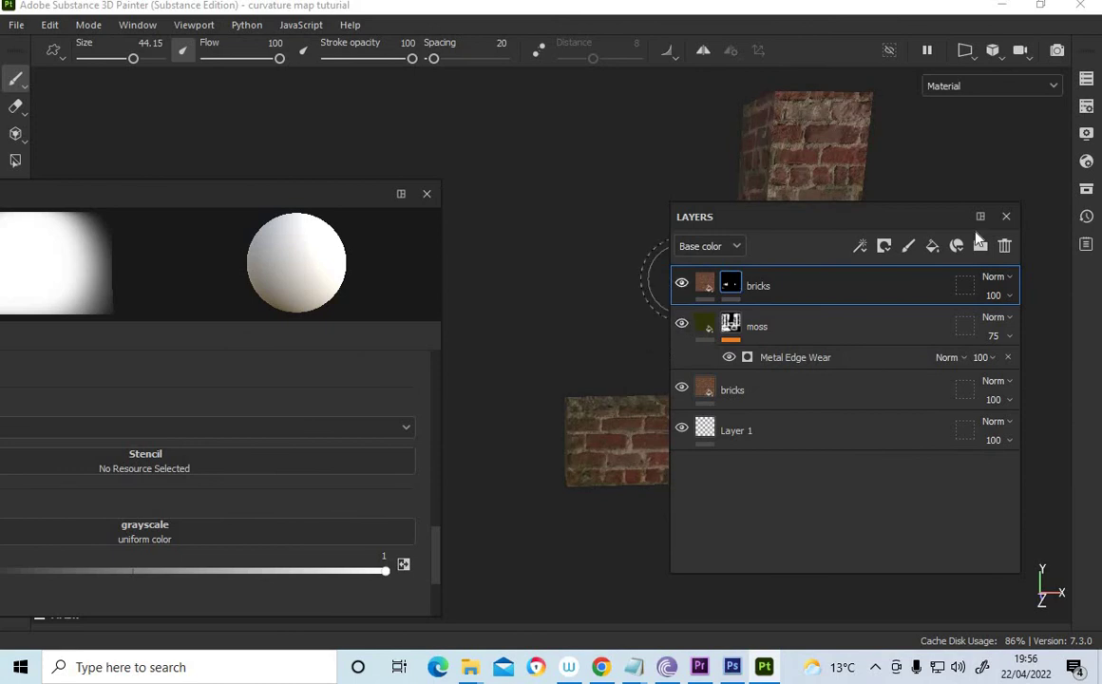
left_click(1007, 216)
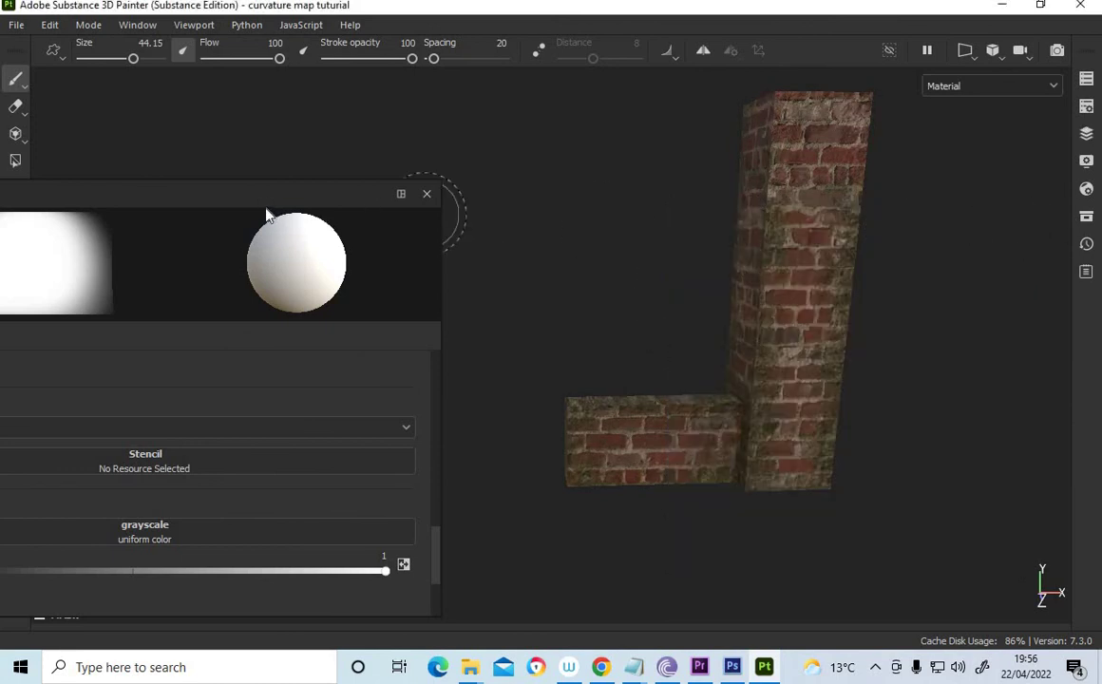
left_click_drag(258, 193, 537, 190)
left_click(709, 190)
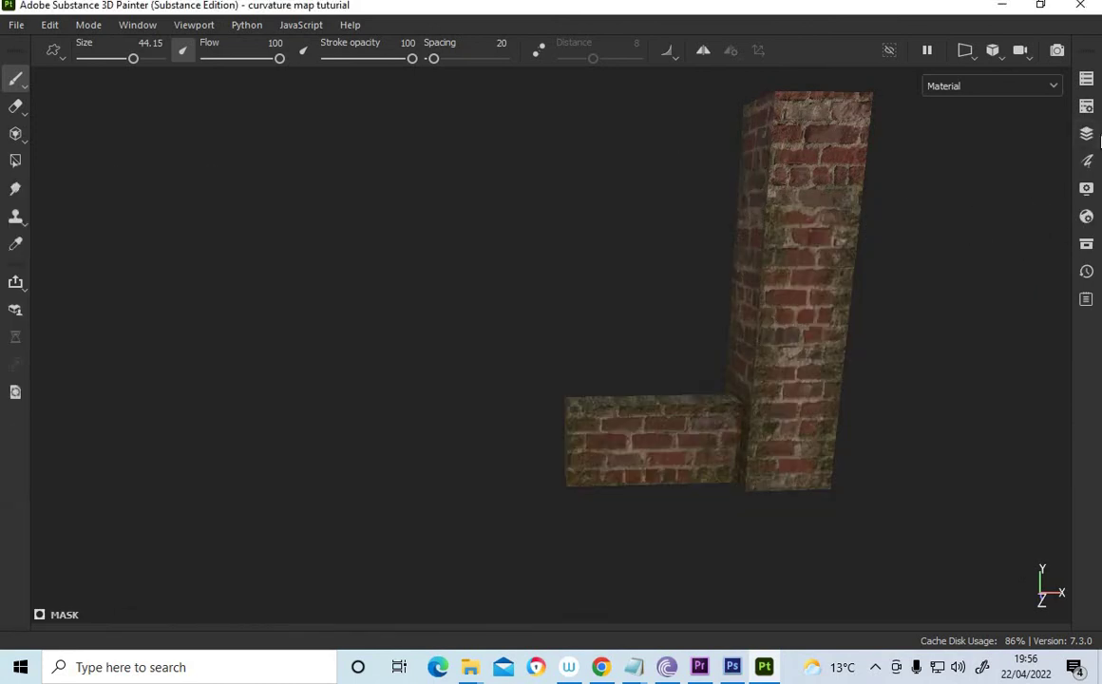